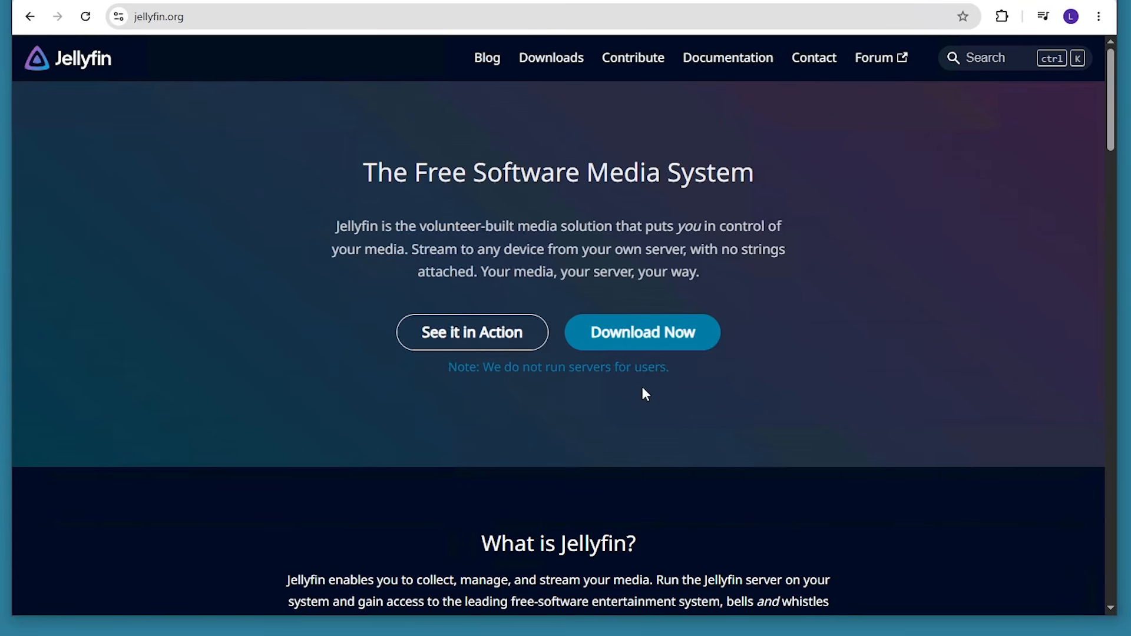
# Download the stable Windows AMD64 server installer jellyfin_10.11.11_windows-x64.exe from the Jellyfin repository
pyautogui.click(639, 338)
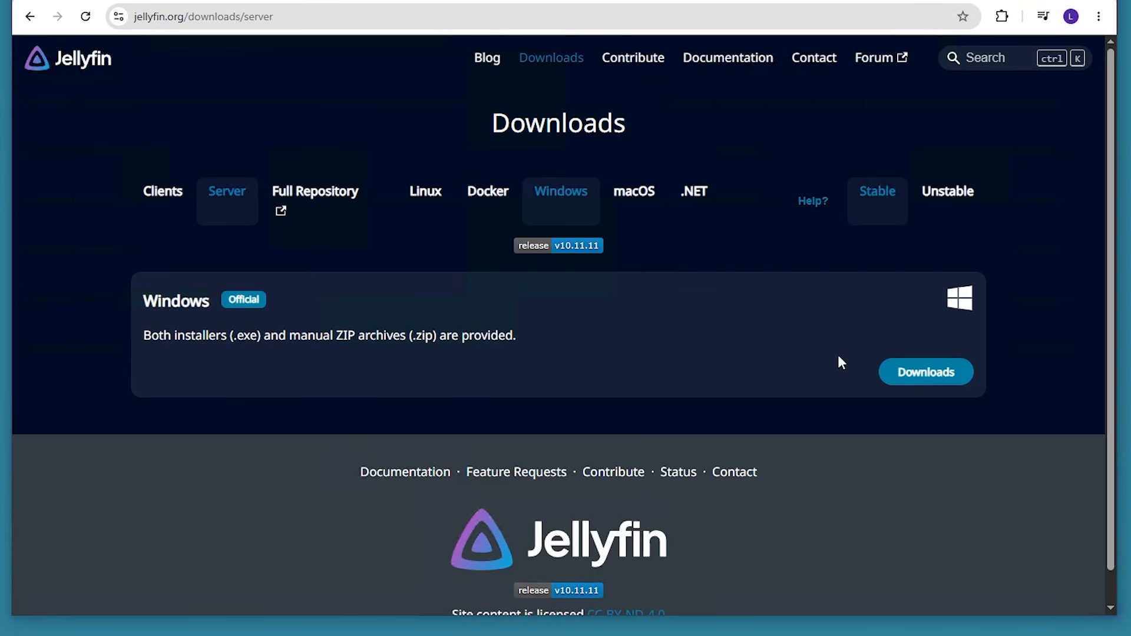
pyautogui.click(922, 377)
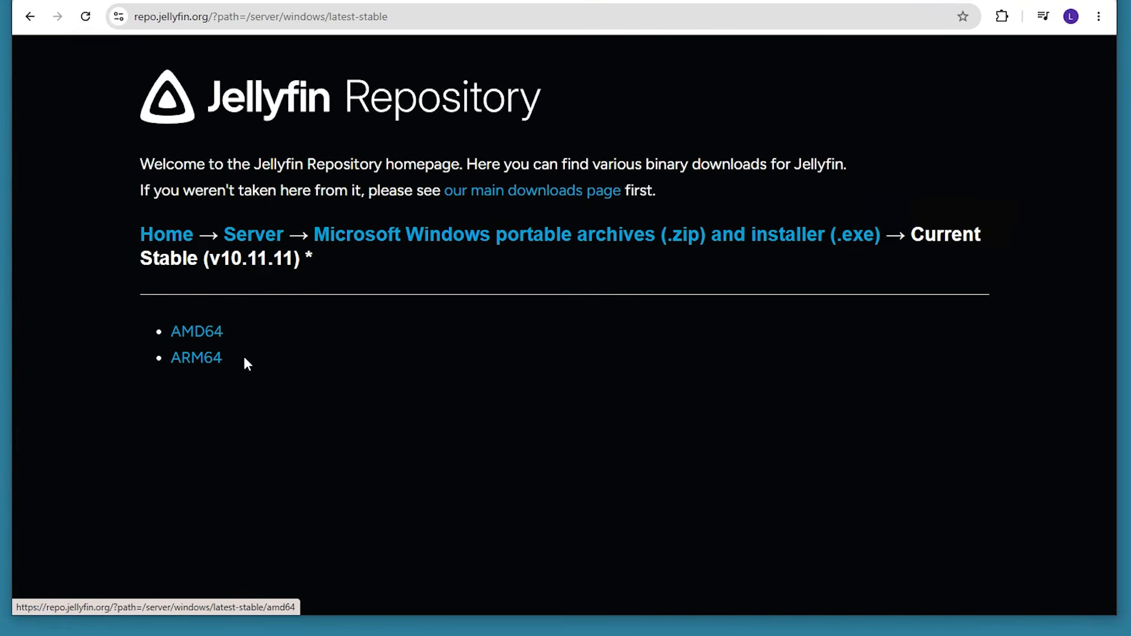
pyautogui.click(200, 332)
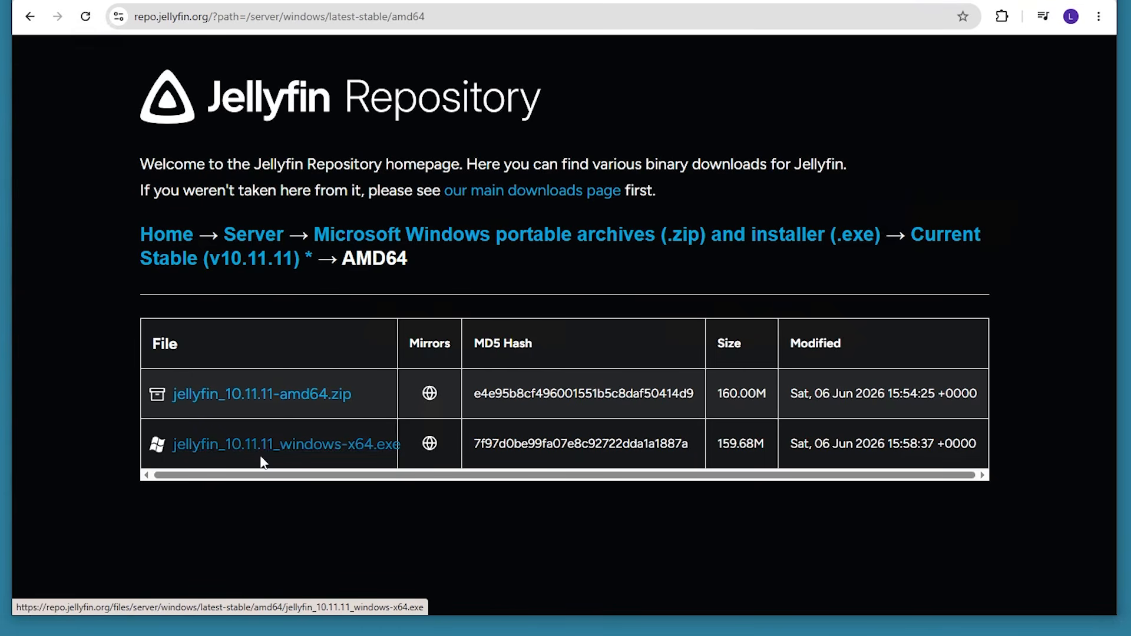
pyautogui.click(316, 450)
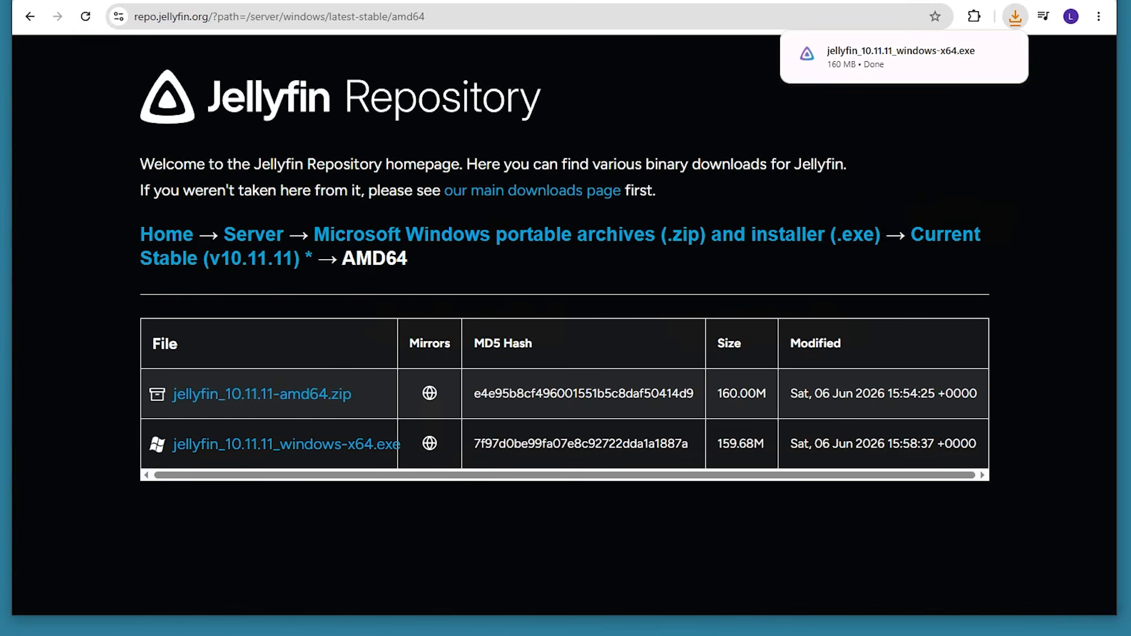
# Run the downloaded Jellyfin Server installer with permission to change the device and accept its license agreement
pyautogui.click(895, 49)
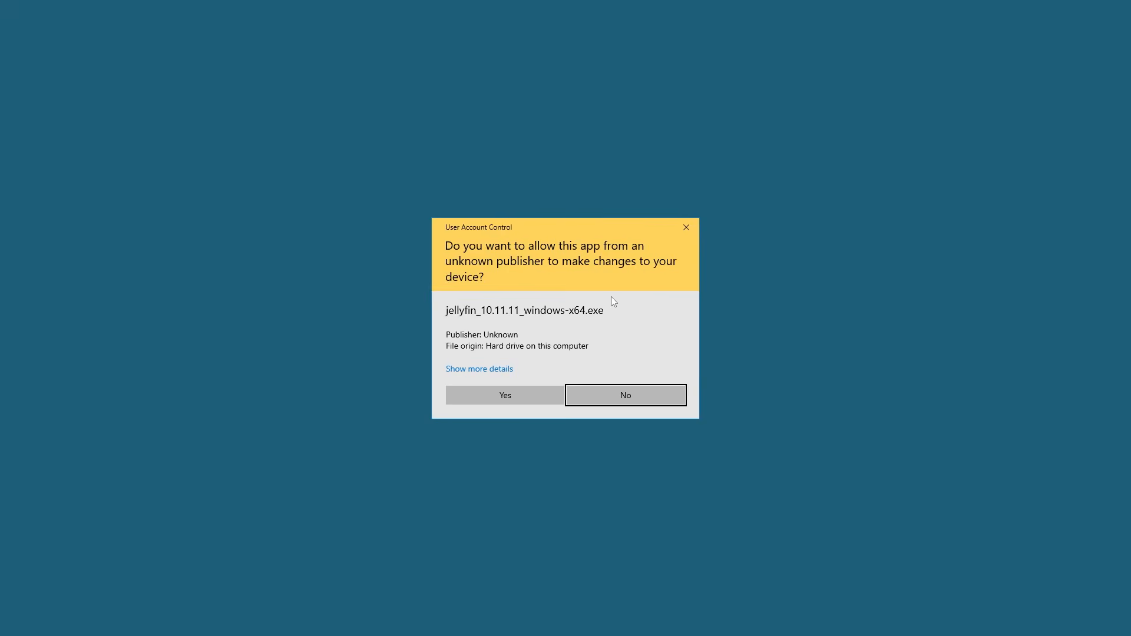
pyautogui.click(510, 395)
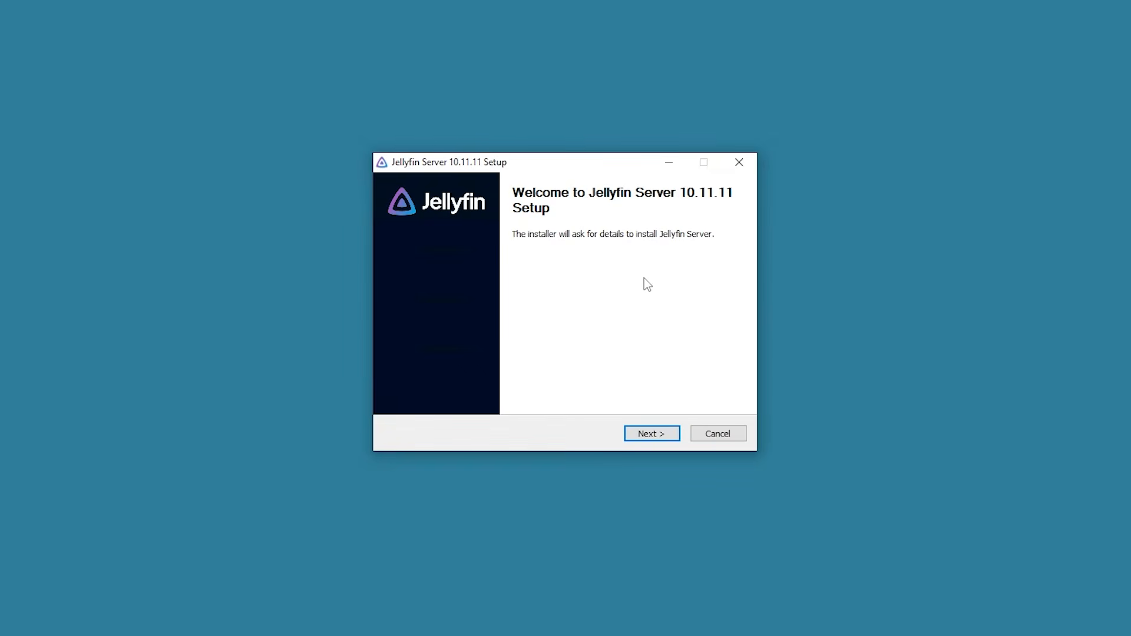
pyautogui.click(649, 433)
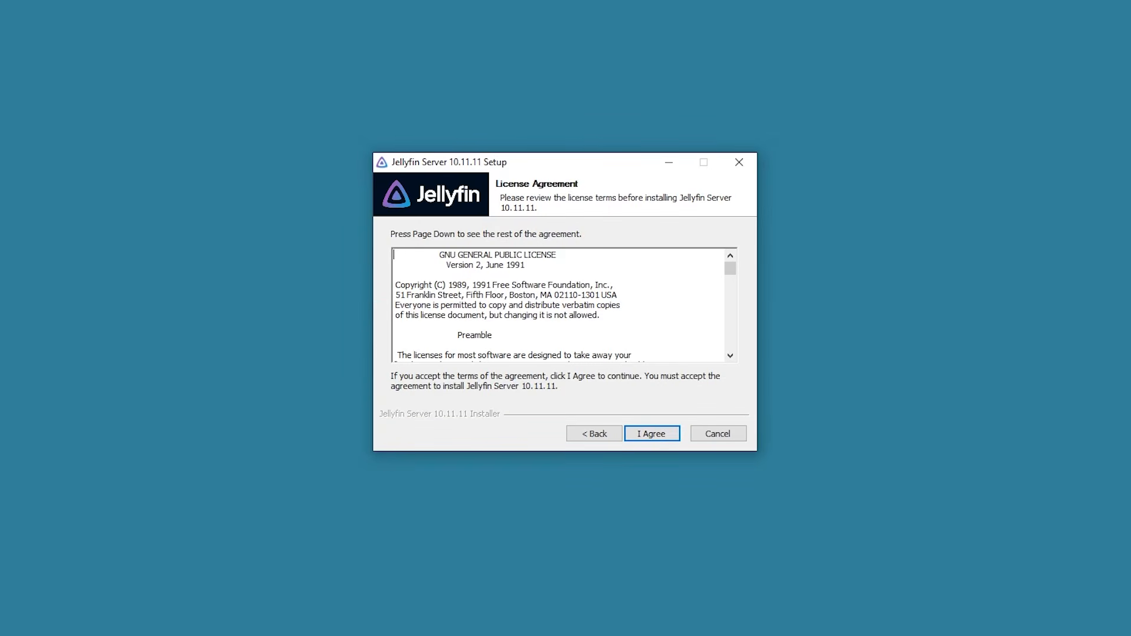
pyautogui.press('pagedown')
pyautogui.press('pagedown')
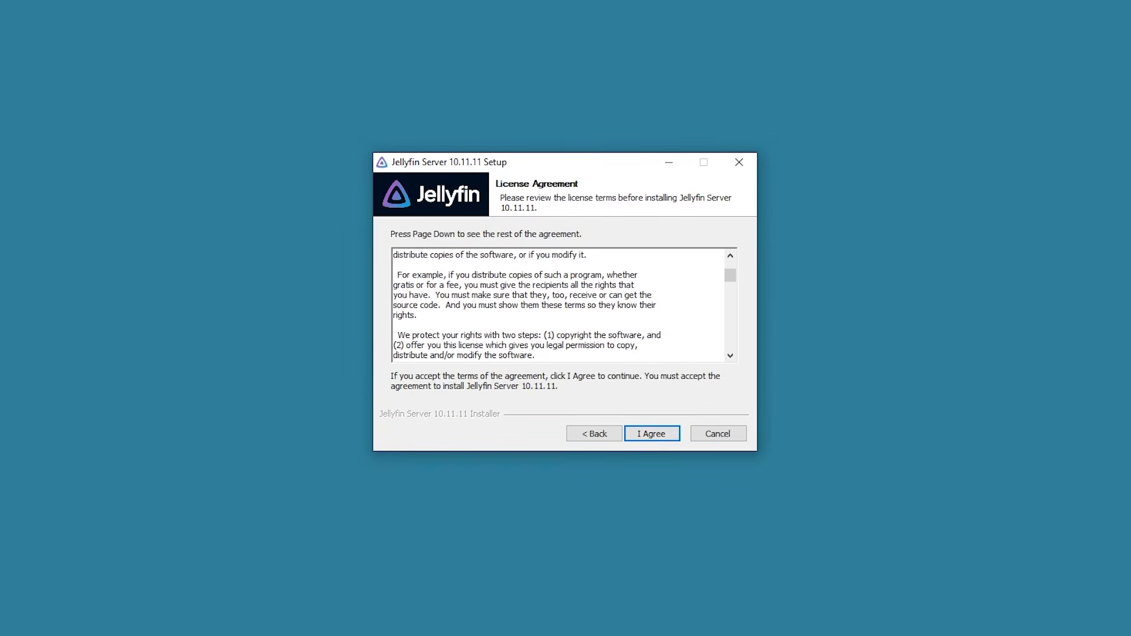
pyautogui.click(650, 435)
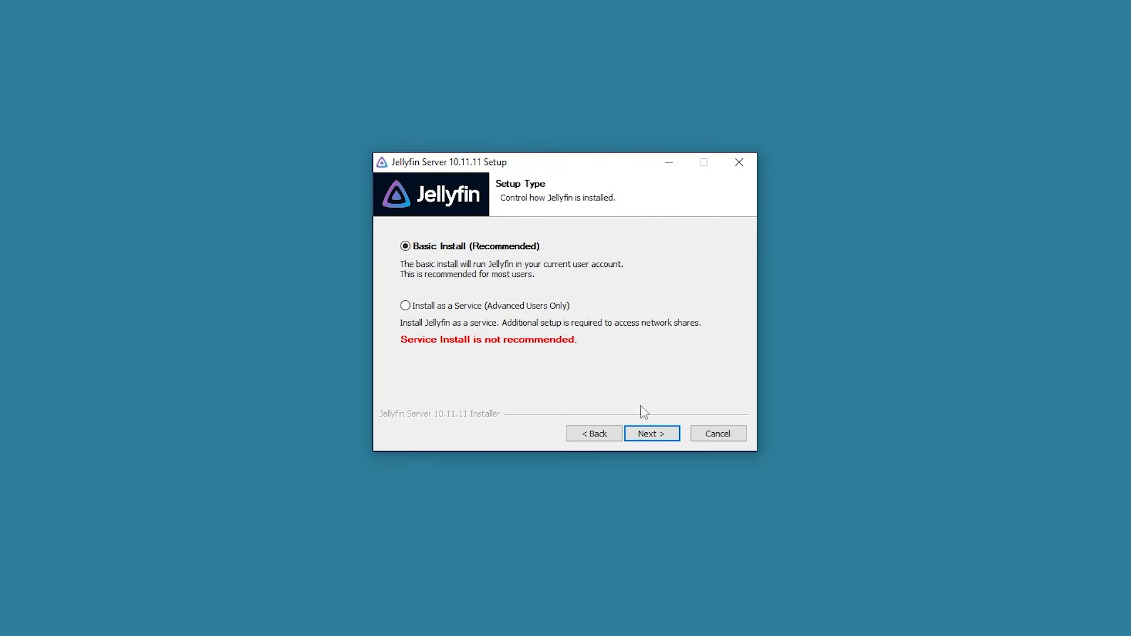
# Install Jellyfin Server as a Basic Install with the default install and data folders, and close the finished setup
pyautogui.click(658, 439)
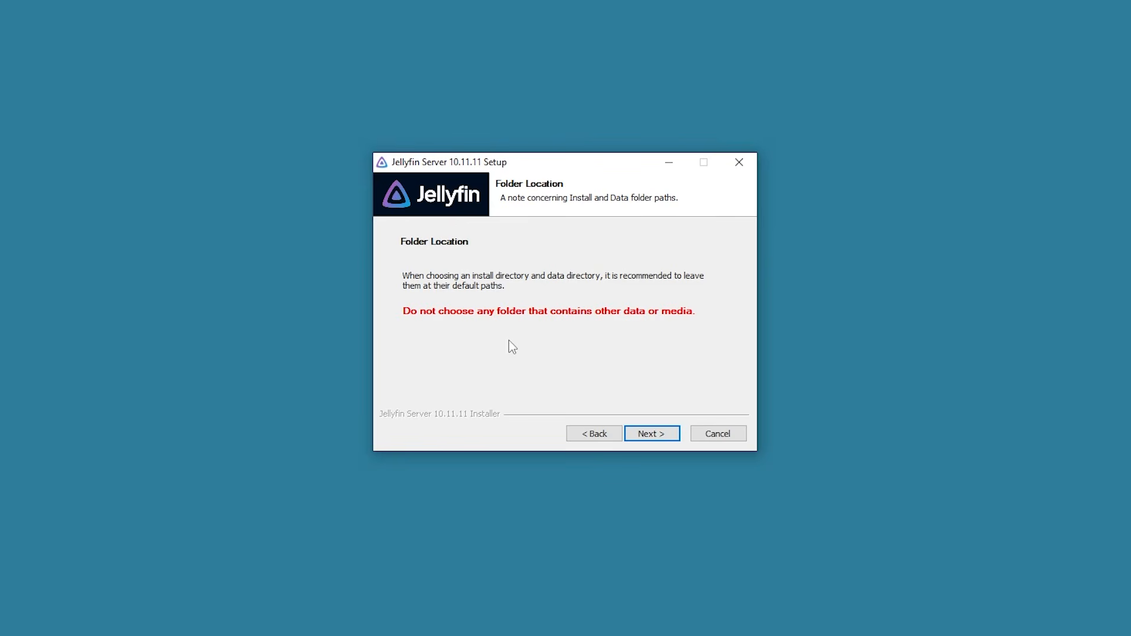
pyautogui.click(648, 433)
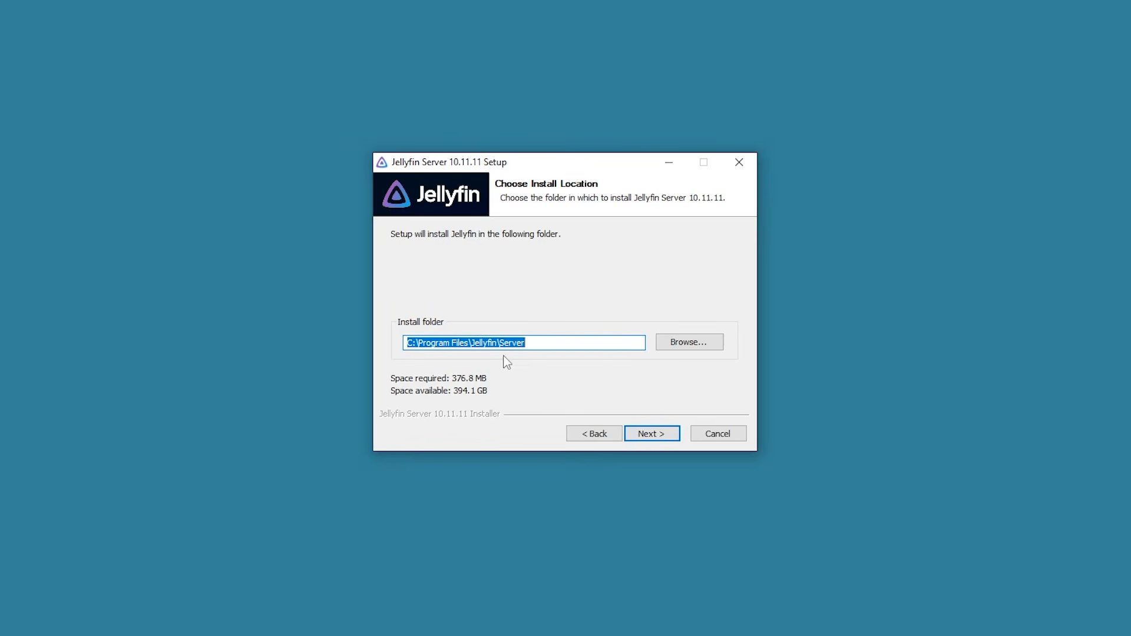
pyautogui.click(651, 433)
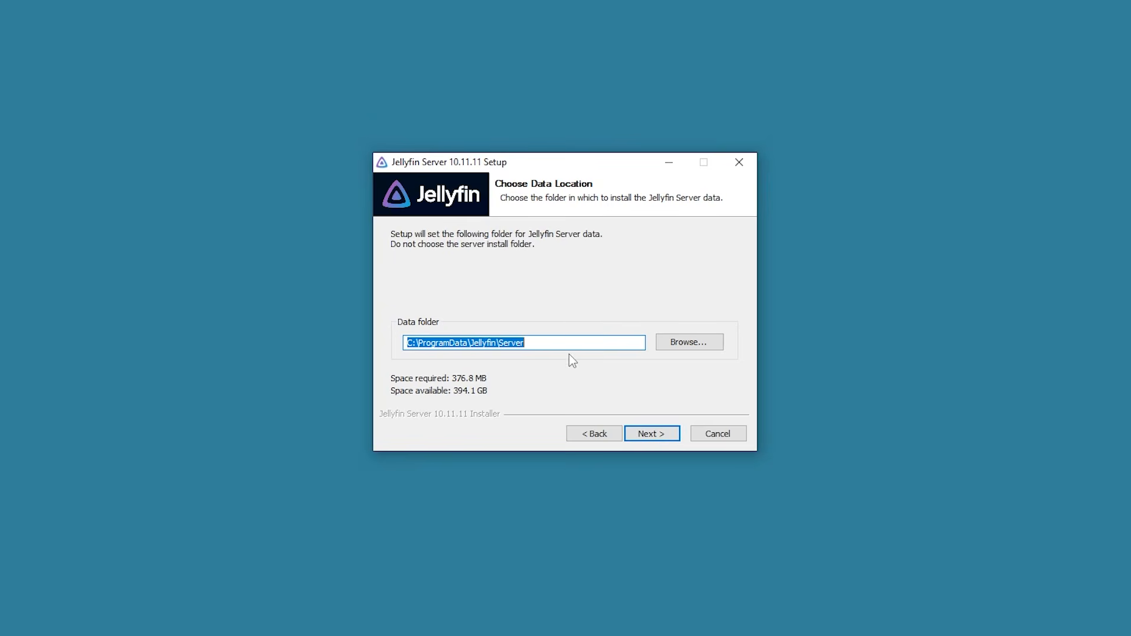
pyautogui.click(651, 433)
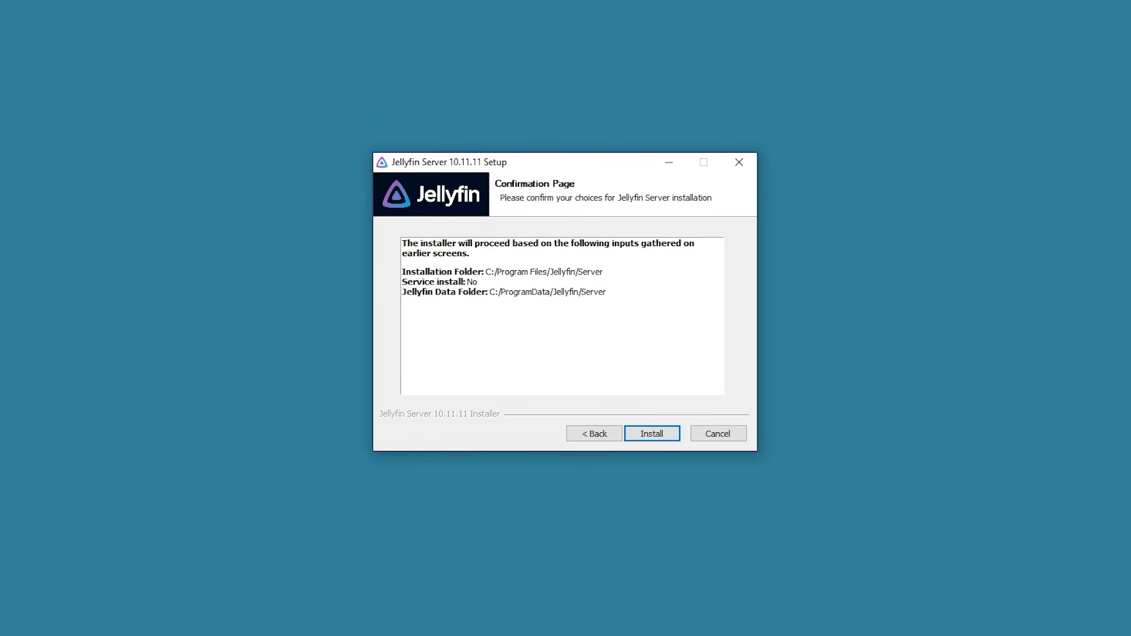
pyautogui.click(652, 433)
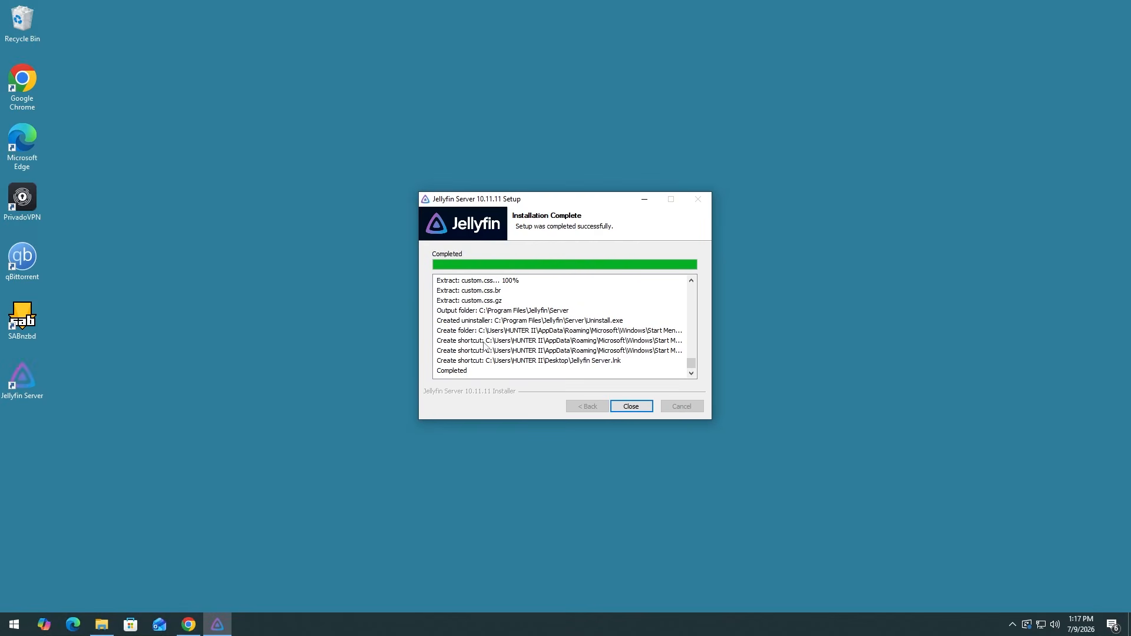
pyautogui.click(627, 405)
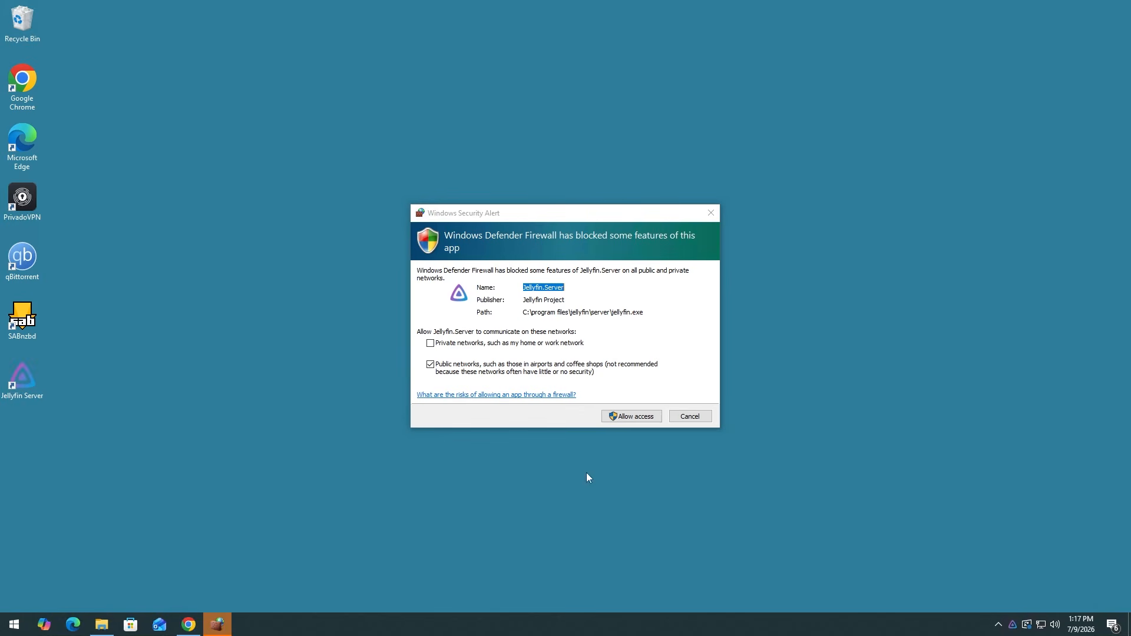
# Allow Jellyfin.Server to communicate on public networks through Windows Defender Firewall
pyautogui.click(502, 424)
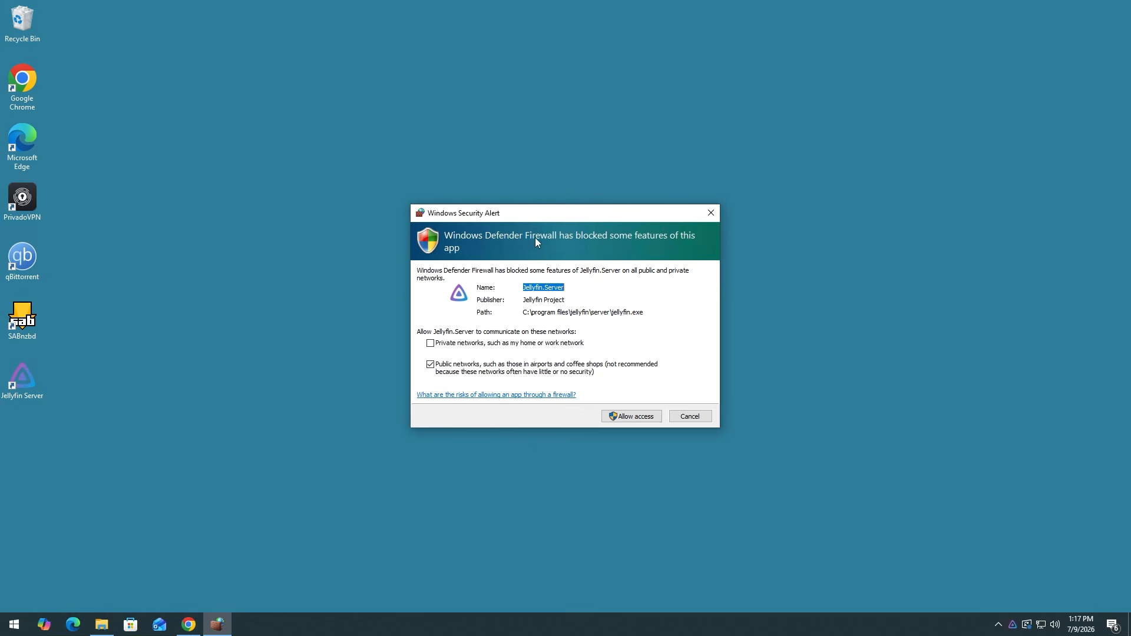
pyautogui.click(638, 418)
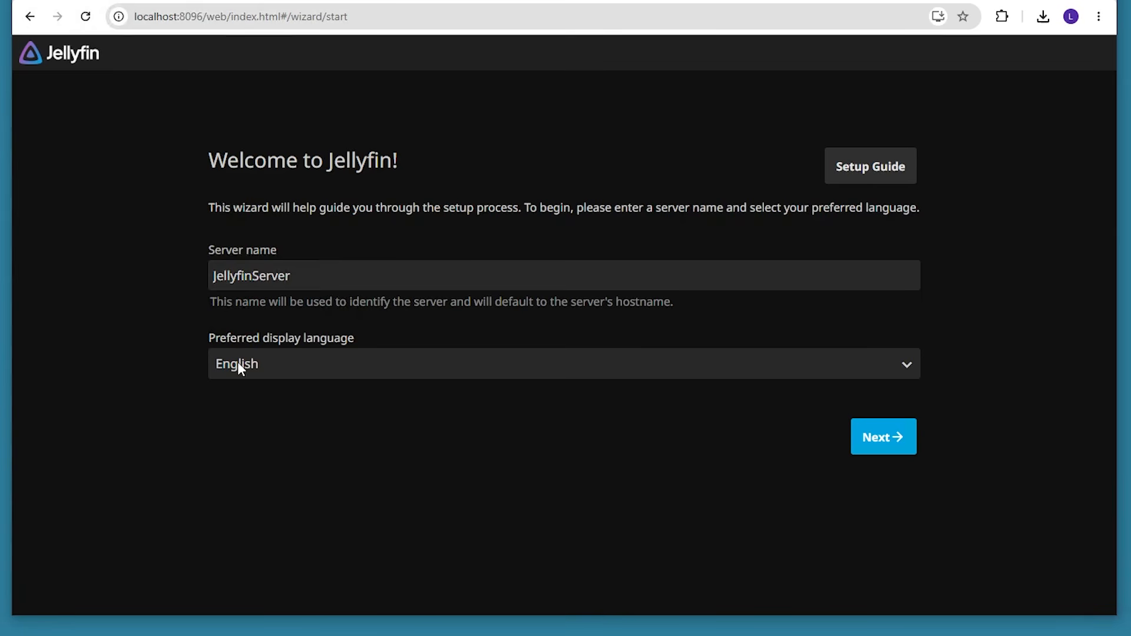
# Accept the server name JellyfinServer with English as display language, and create the admin account with a username and confirmed password
pyautogui.click(876, 438)
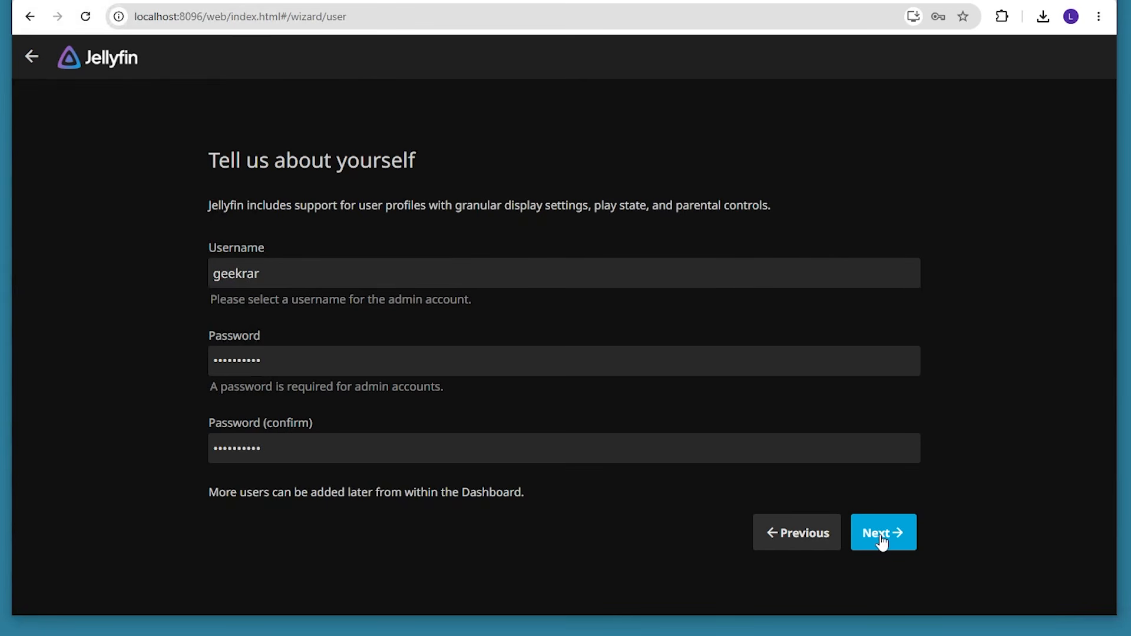
pyautogui.click(881, 540)
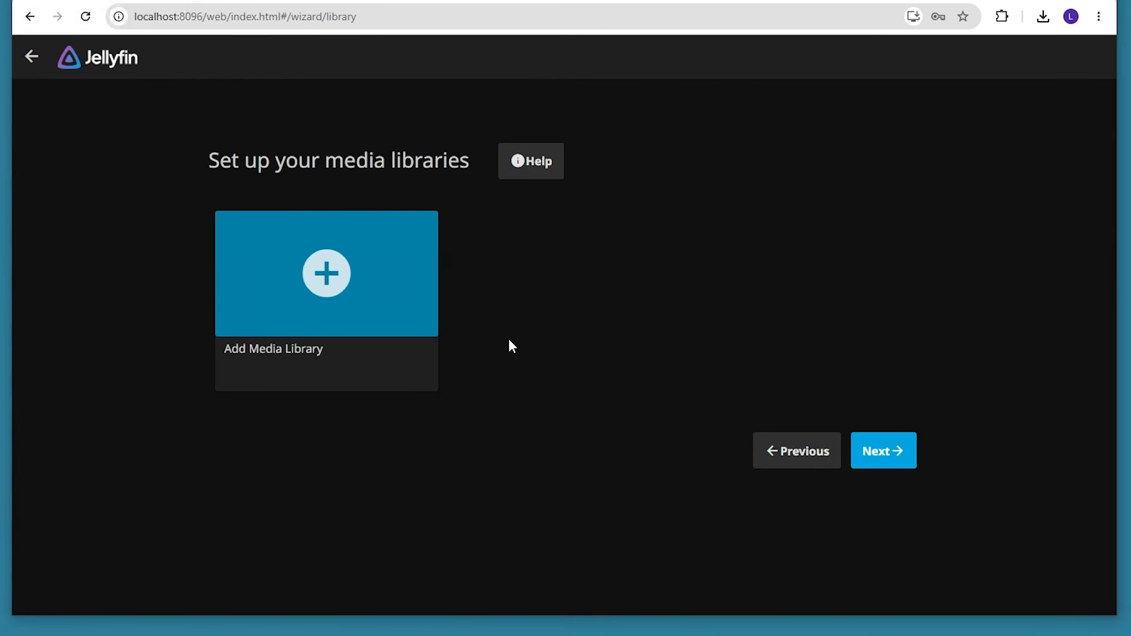
# Start a new media library with the content type Movies
pyautogui.click(332, 286)
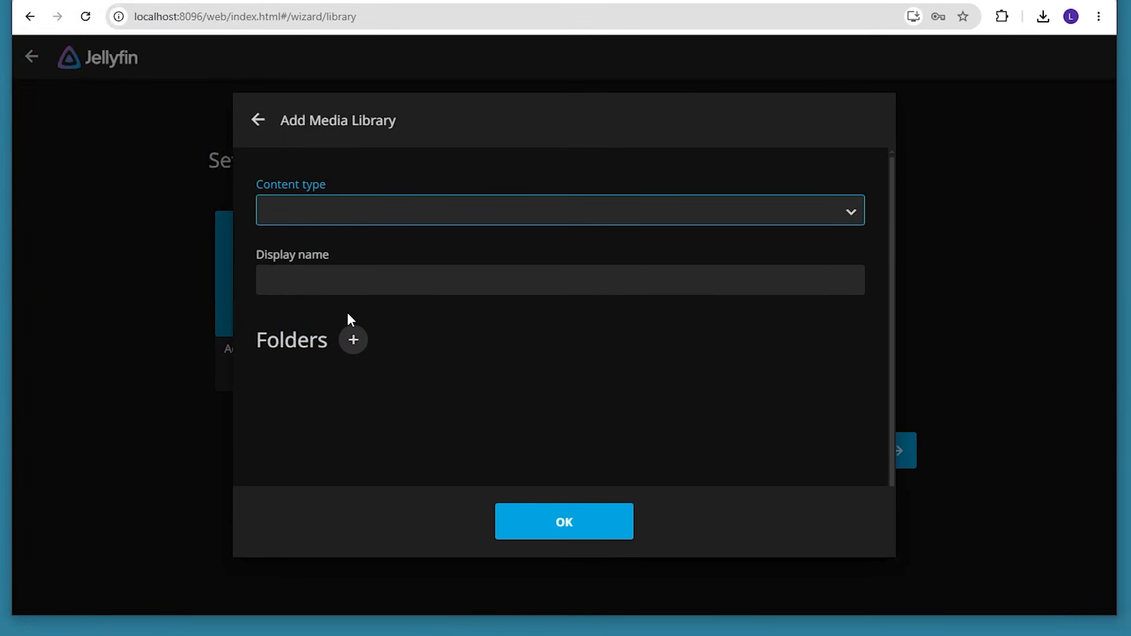
pyautogui.click(849, 212)
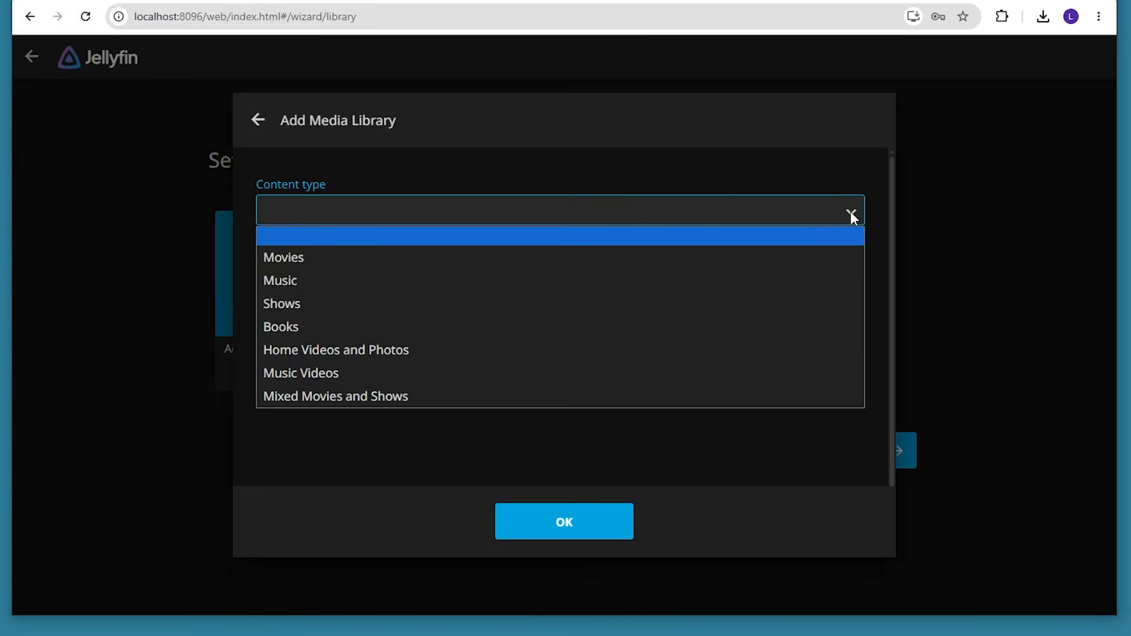
pyautogui.click(322, 260)
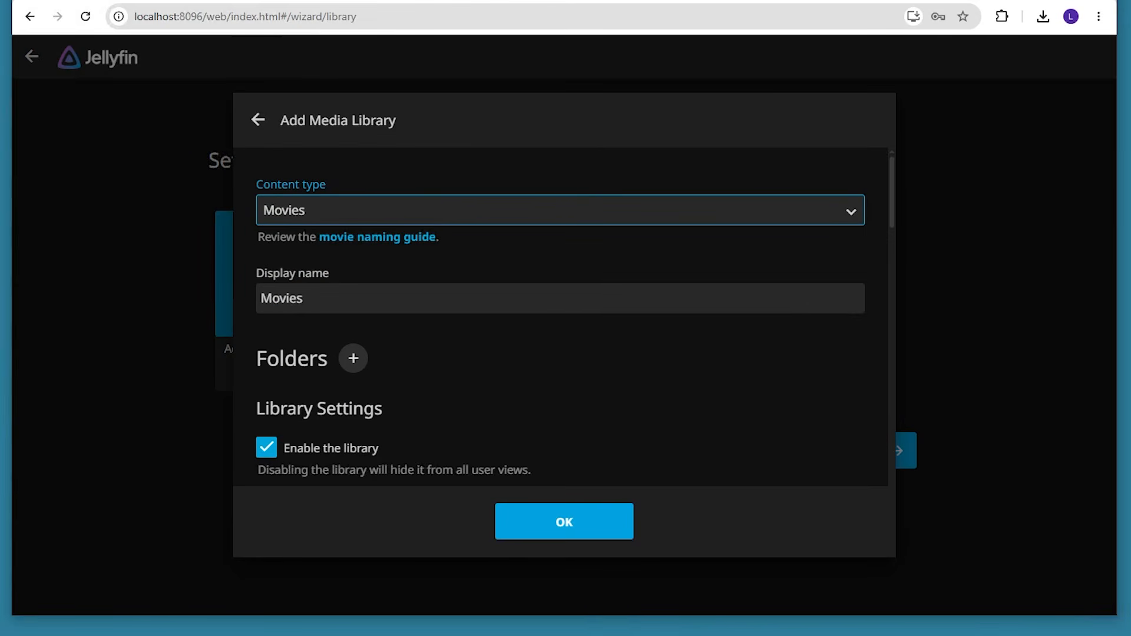
# Add the Videos folder from the Windows user profile on drive C to the Movies library
pyautogui.click(354, 359)
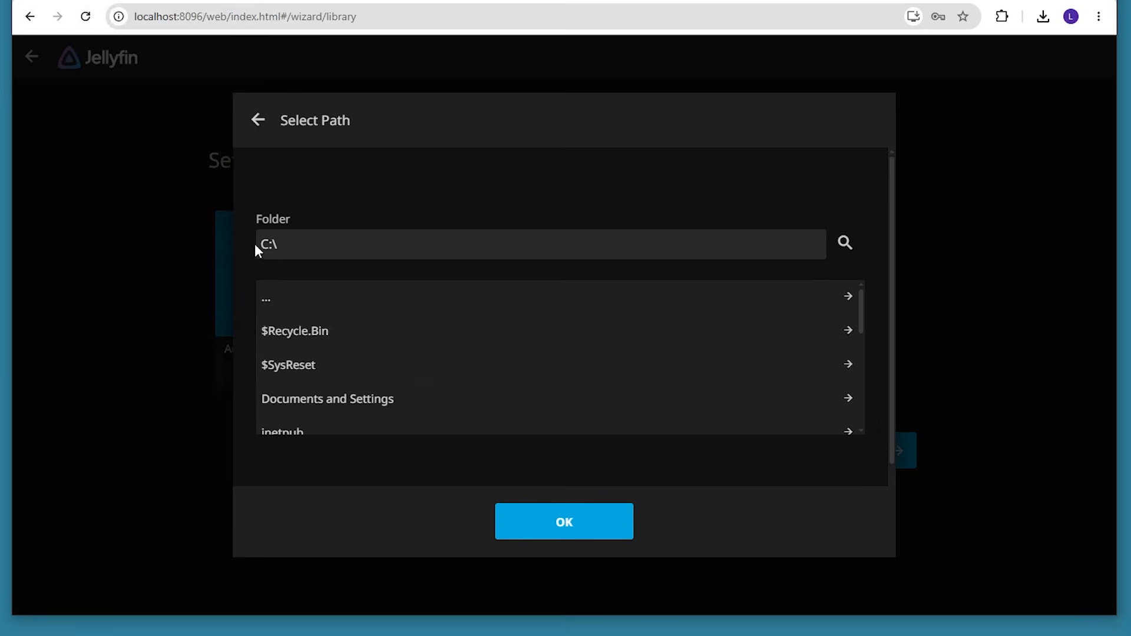
pyautogui.scroll(-5, 313, 411)
pyautogui.click(334, 384)
pyautogui.scroll(-2, 333, 382)
pyautogui.click(330, 382)
pyautogui.scroll(-10, 326, 346)
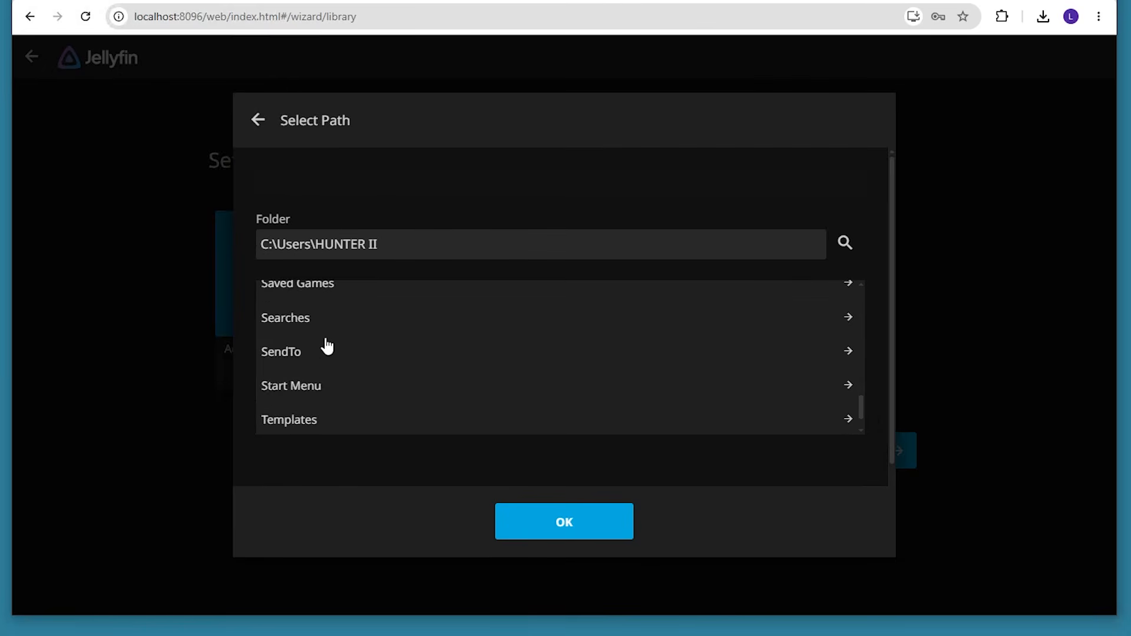
pyautogui.scroll(2, 318, 355)
pyautogui.scroll(2, 316, 353)
pyautogui.scroll(-5, 316, 353)
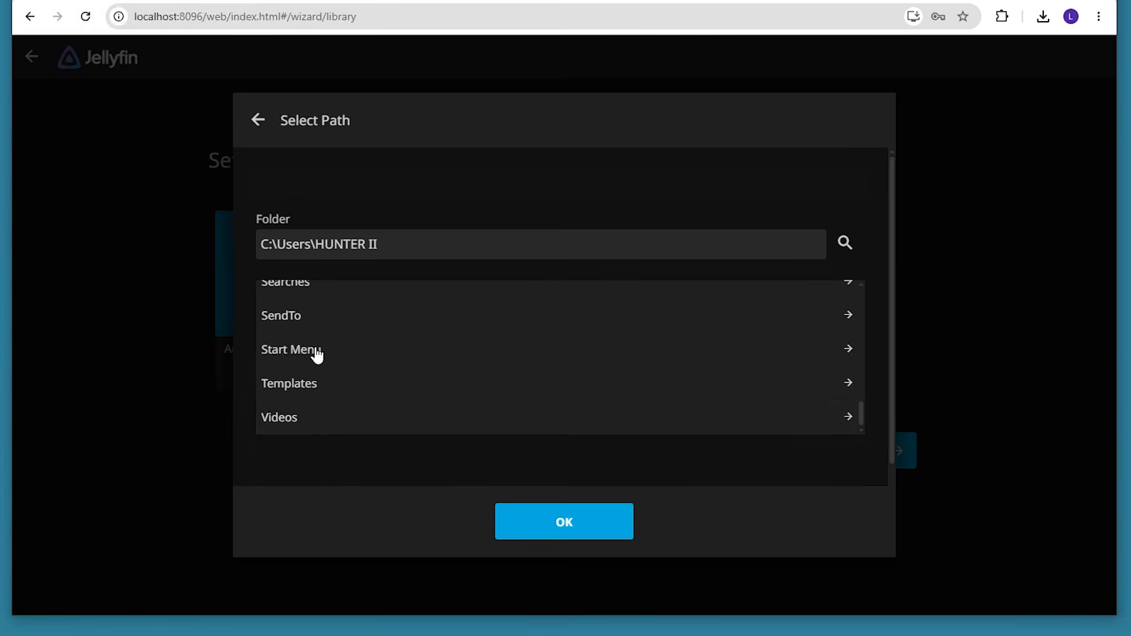
pyautogui.click(279, 418)
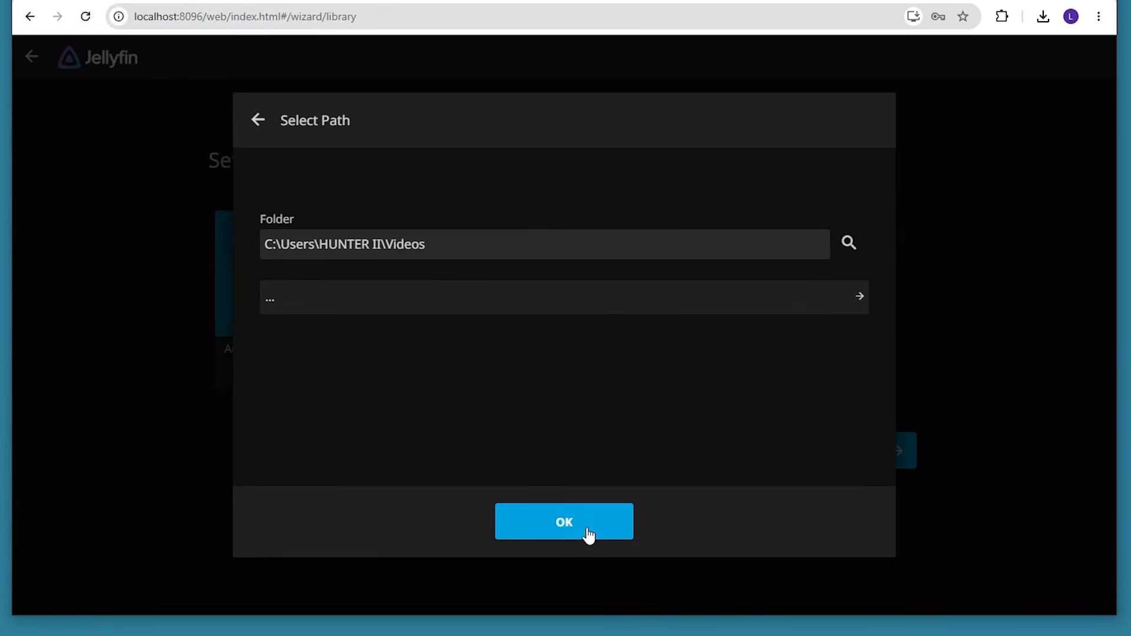
pyautogui.click(586, 533)
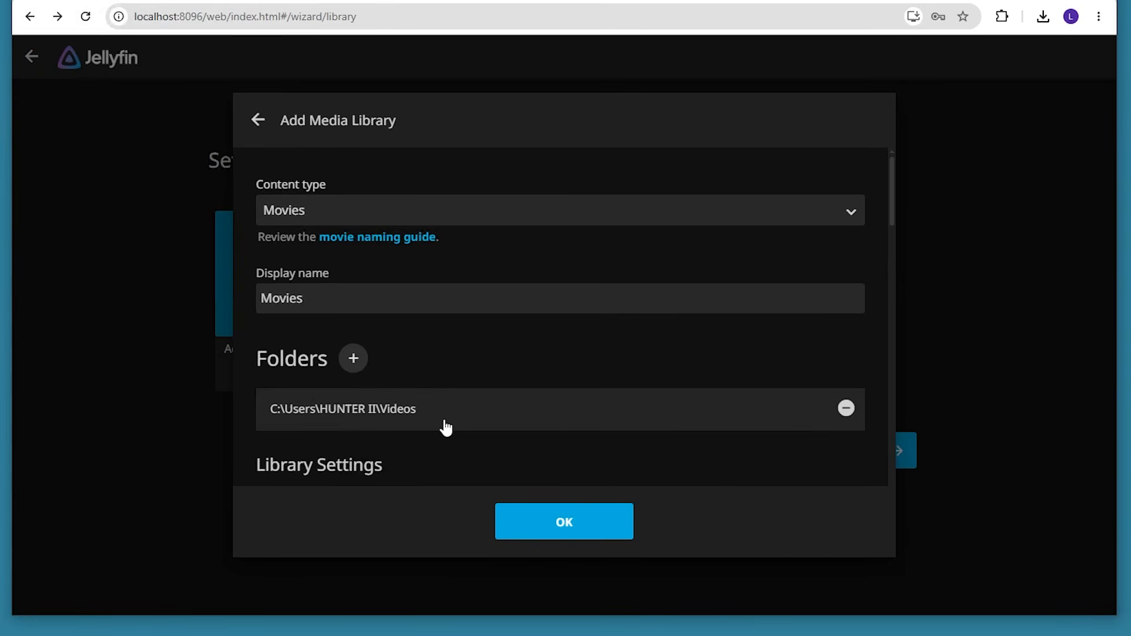
# Set the library's preferred download language, choose United States as its country, and enable preferring embedded titles over filenames
pyautogui.scroll(-4, 444, 409)
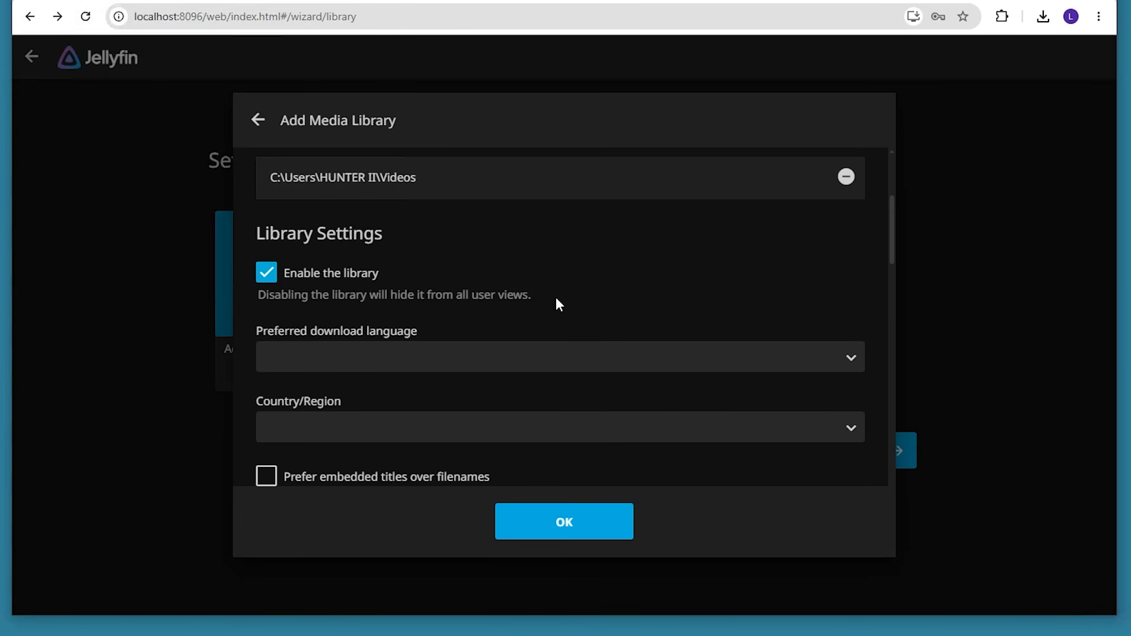
pyautogui.scroll(-1, 559, 303)
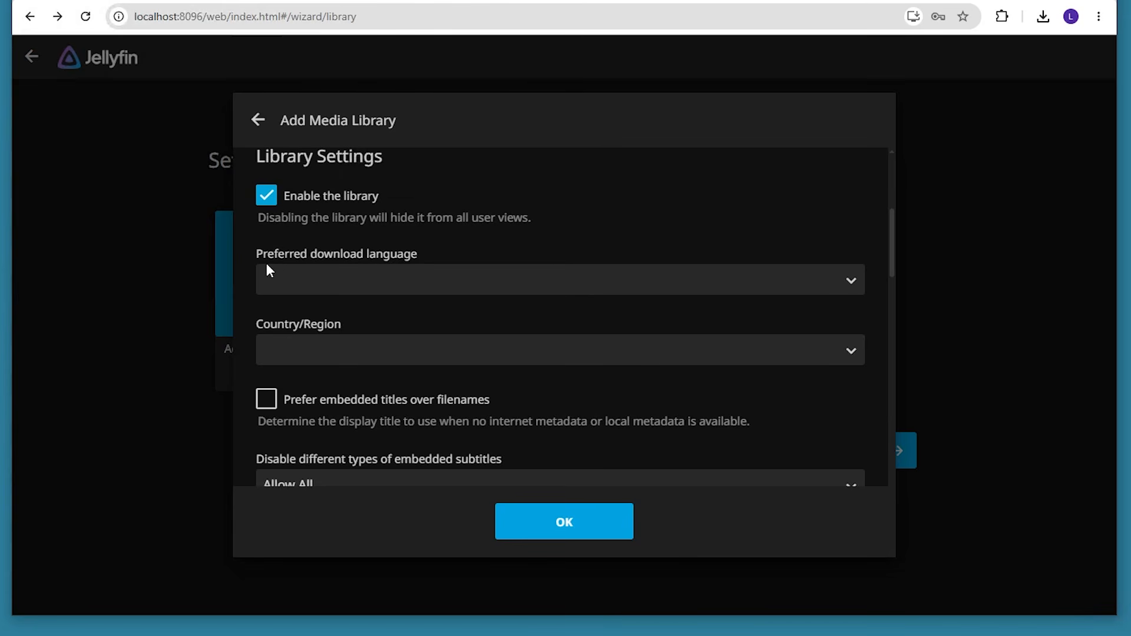
pyautogui.click(849, 281)
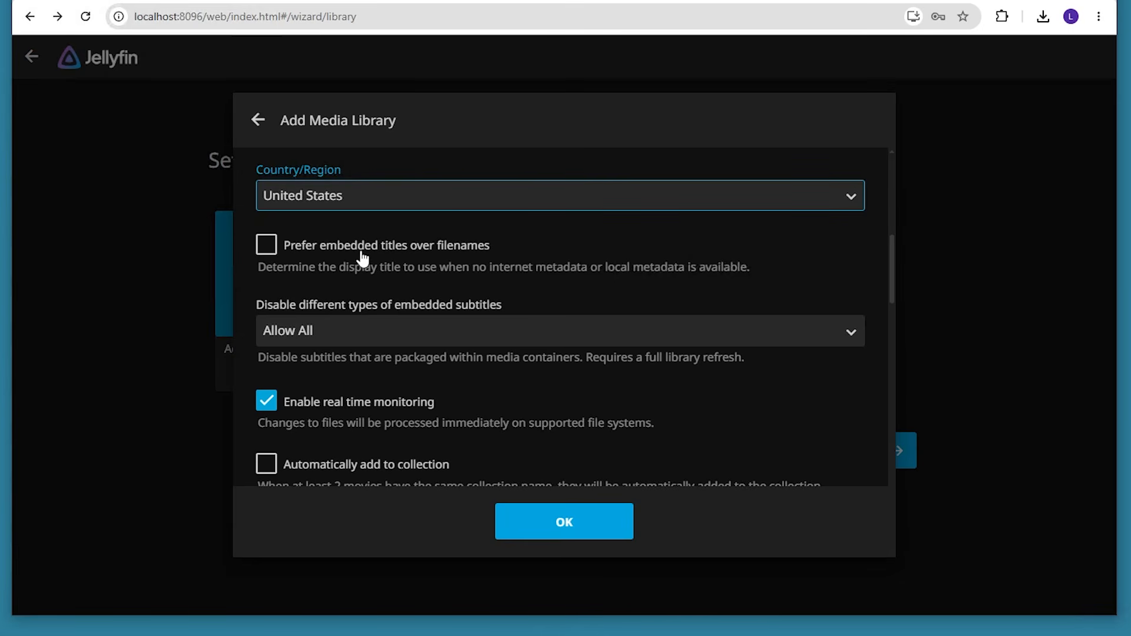
pyautogui.click(286, 255)
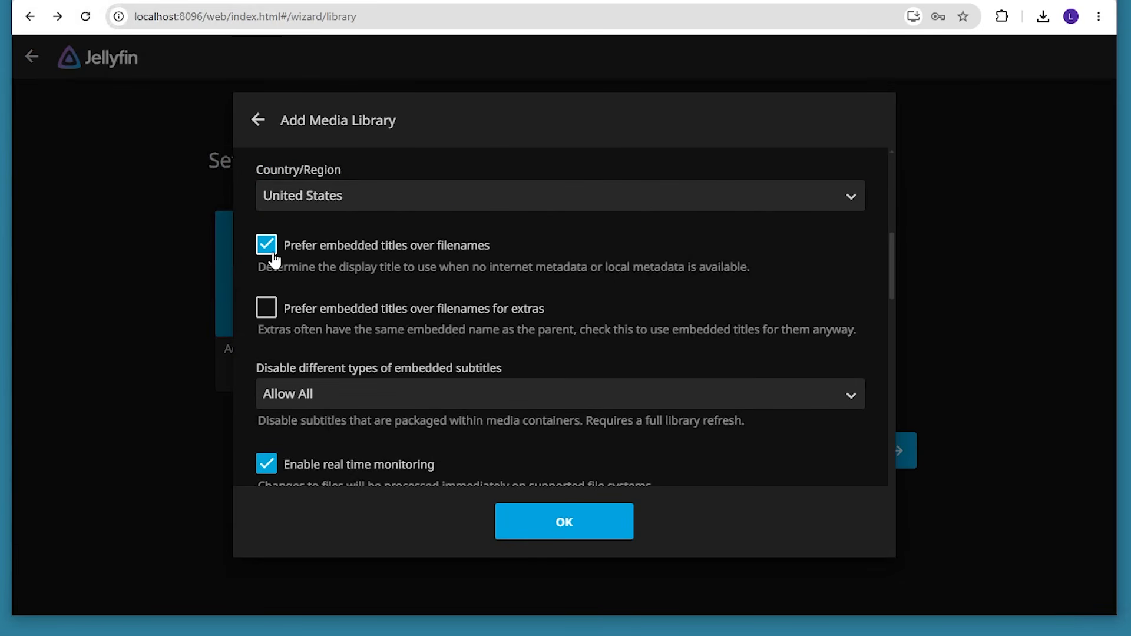
# Enable saving artwork into media folders, keep the other library options at their defaults, and create the Movies library
pyautogui.scroll(-1, 404, 245)
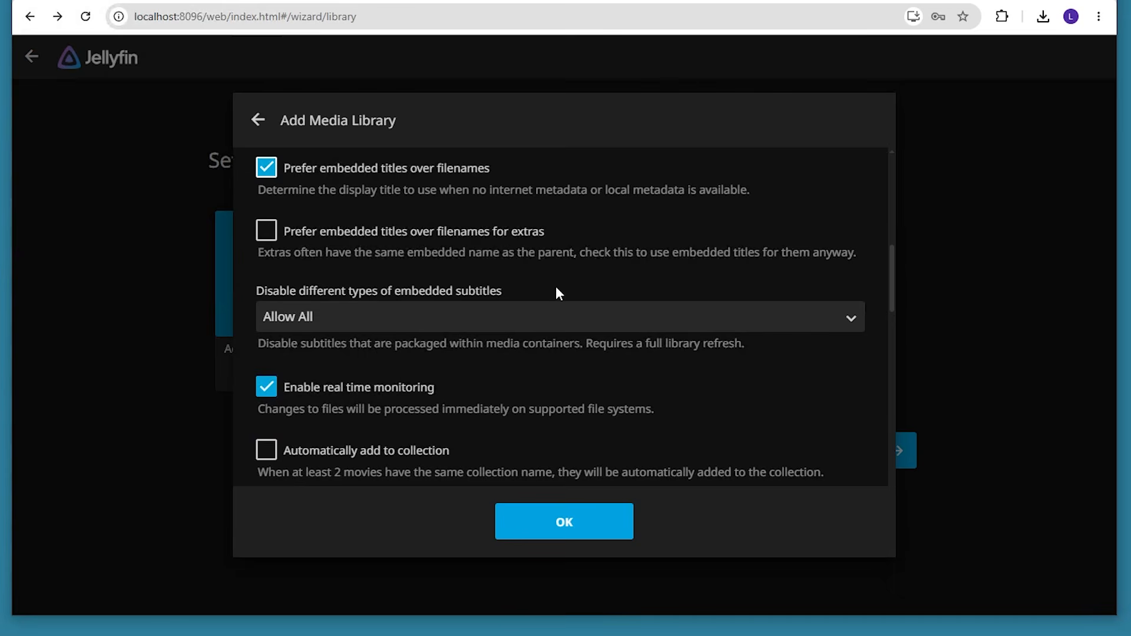
pyautogui.scroll(-1, 634, 291)
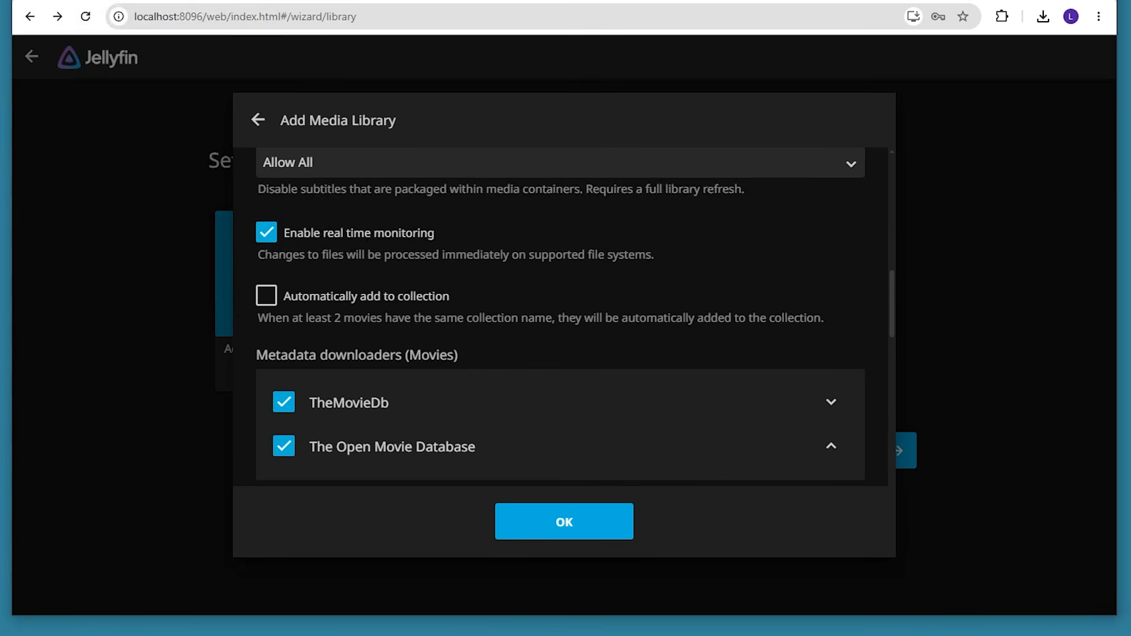
pyautogui.scroll(-3, 559, 318)
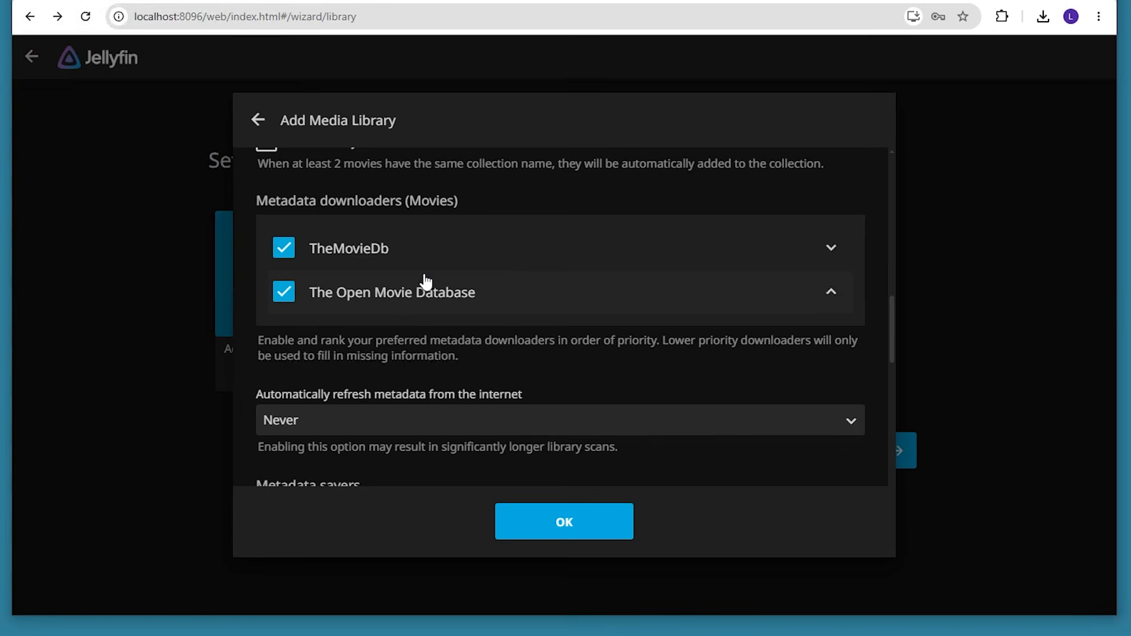
pyautogui.scroll(-5, 449, 286)
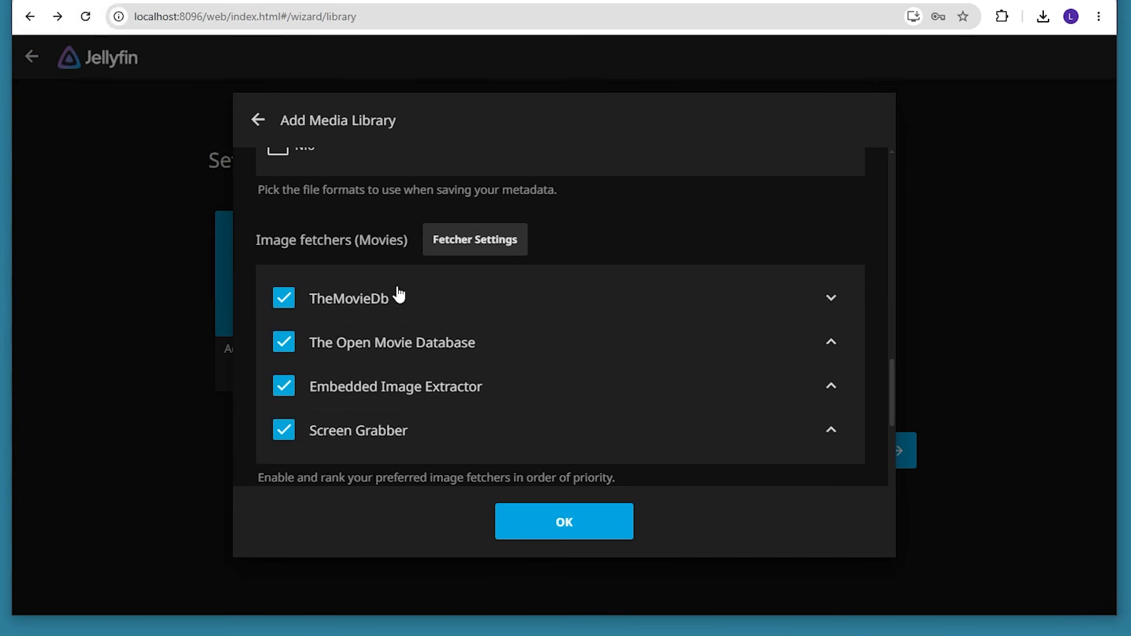
pyautogui.scroll(-4, 475, 330)
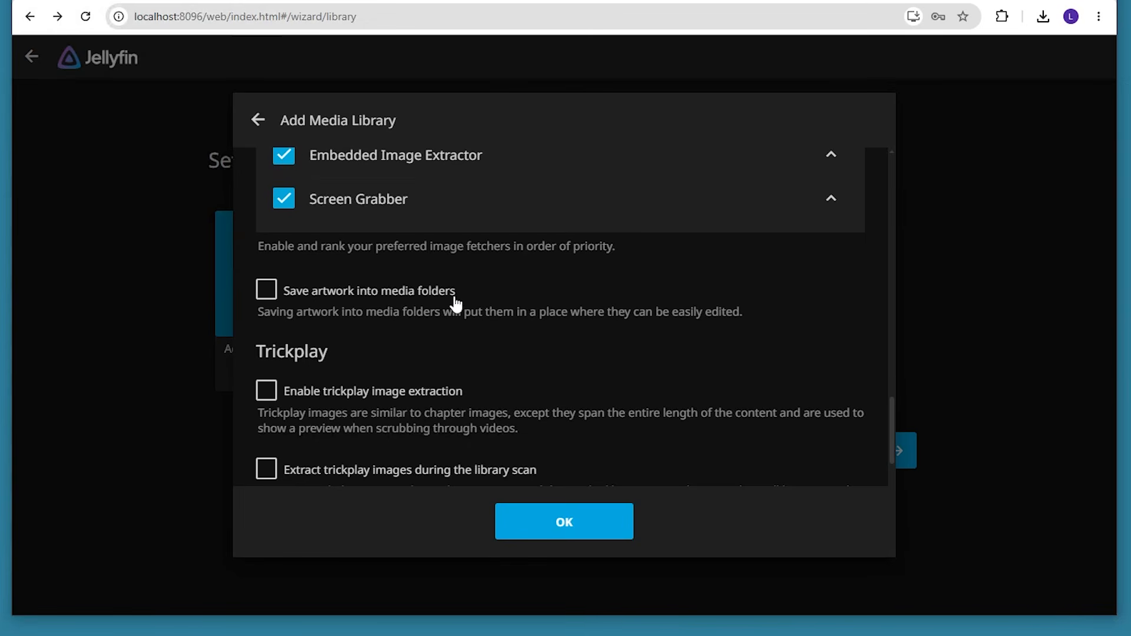
pyautogui.click(271, 292)
pyautogui.scroll(-5, 478, 323)
pyautogui.scroll(15, 531, 331)
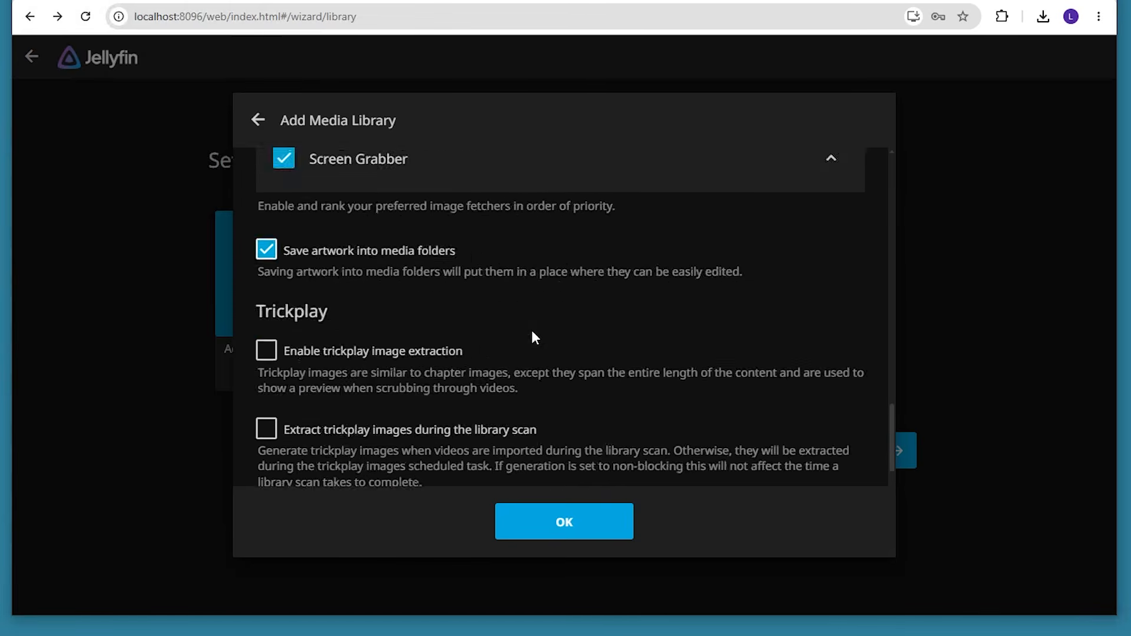
pyautogui.scroll(7, 512, 313)
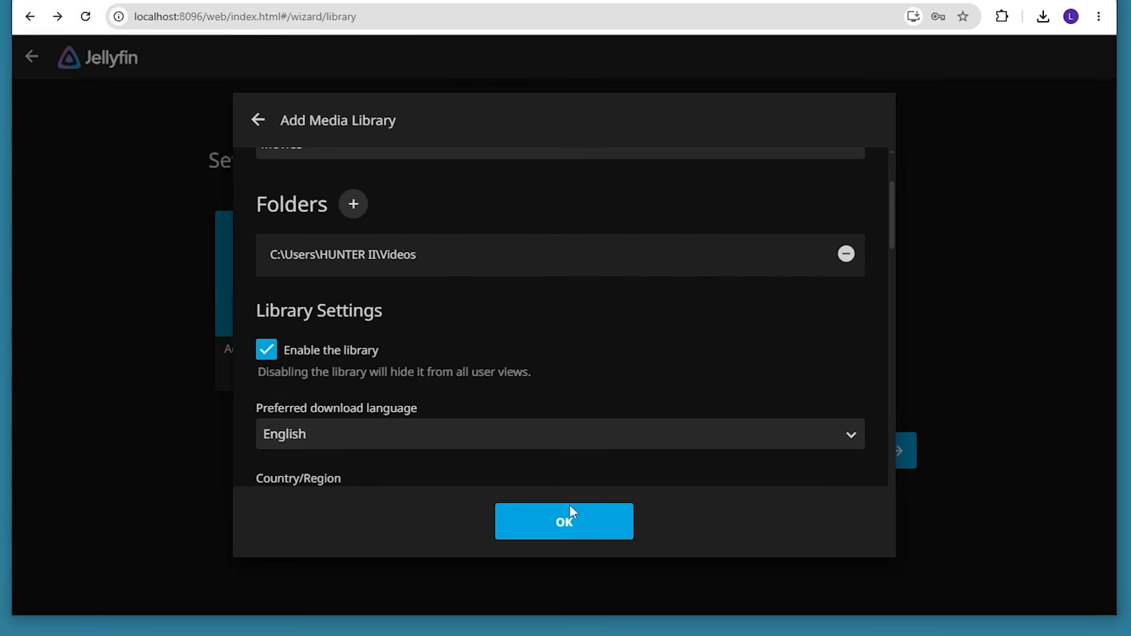
pyautogui.click(557, 528)
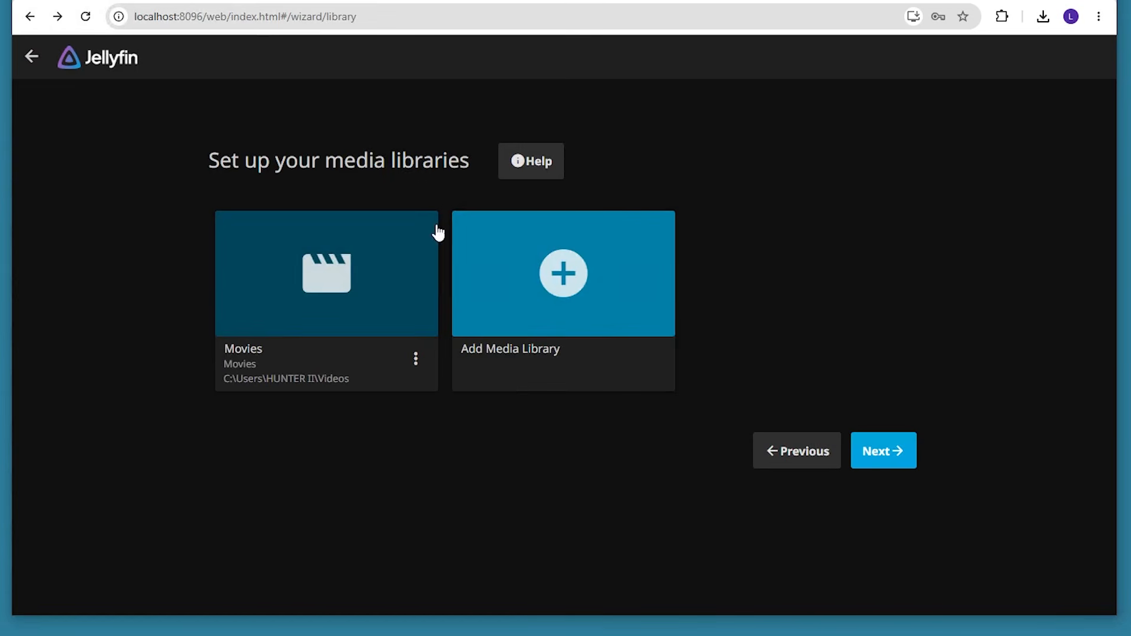
# Finish the setup wizard with English and United States as metadata defaults, and sign in with the prefilled admin credentials
pyautogui.click(884, 455)
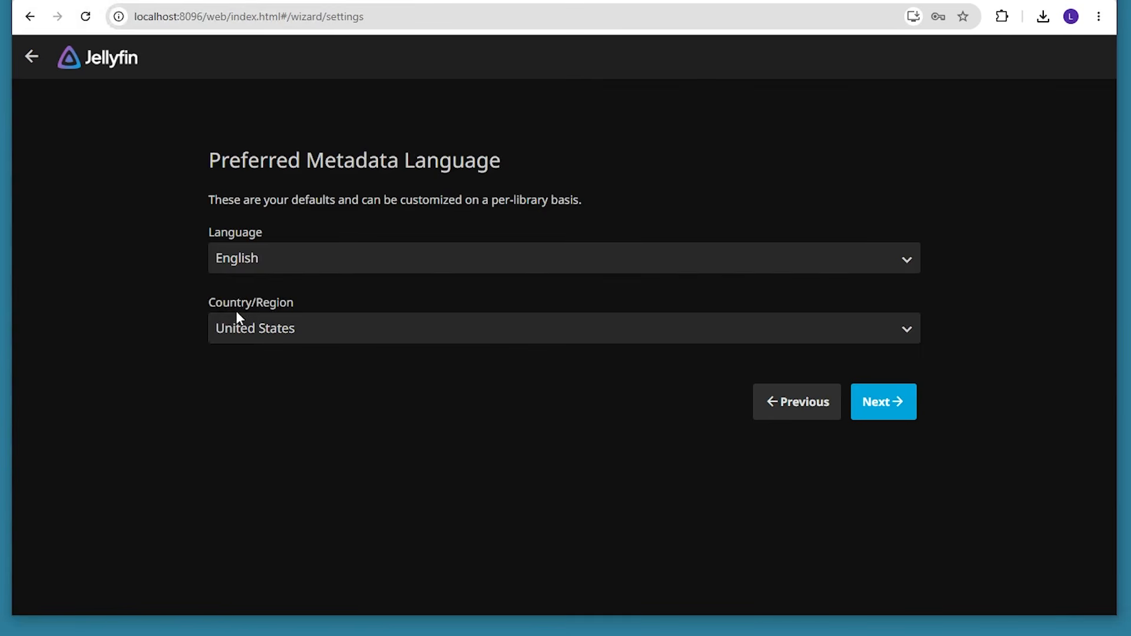
pyautogui.click(861, 416)
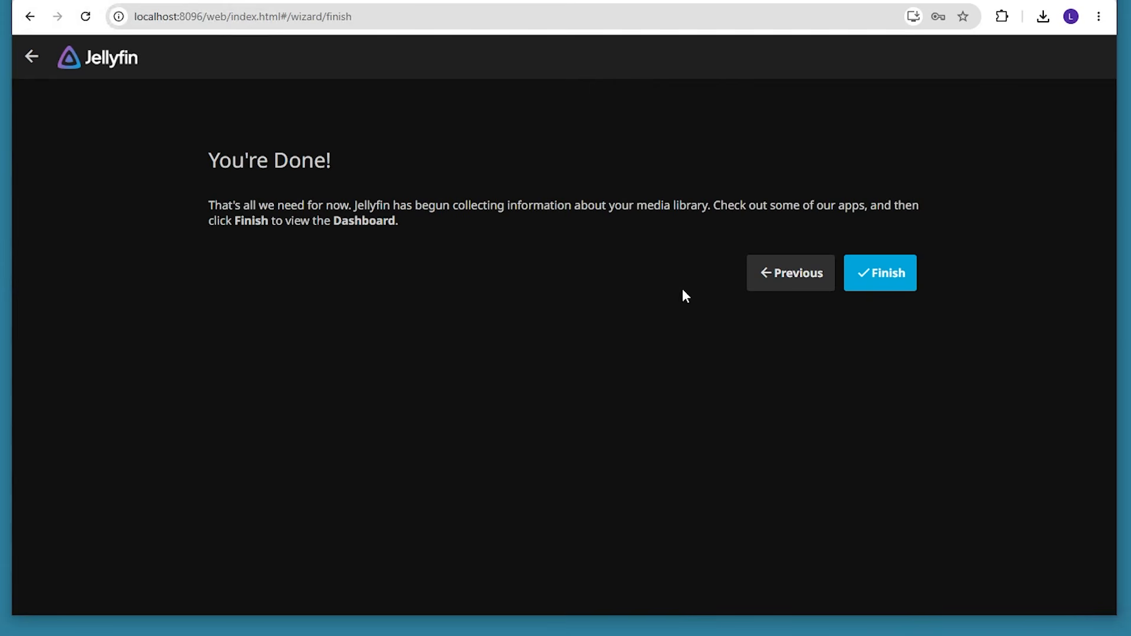
pyautogui.click(897, 288)
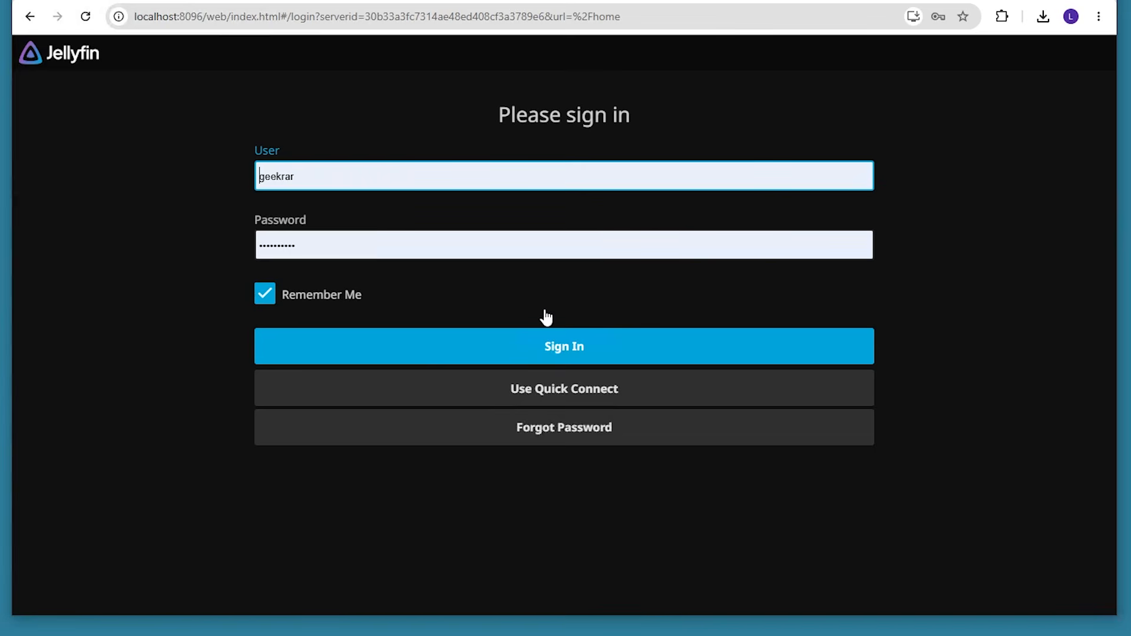
pyautogui.click(588, 350)
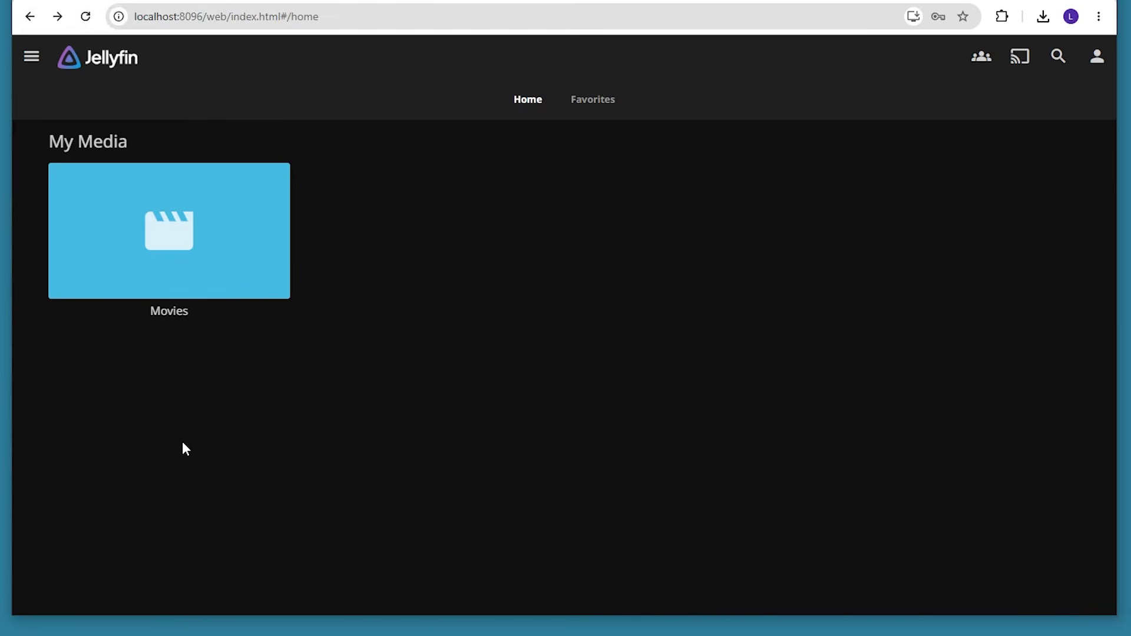
# Open the Movies library, and check the contents of its source Videos folder in File Explorer
pyautogui.click(242, 240)
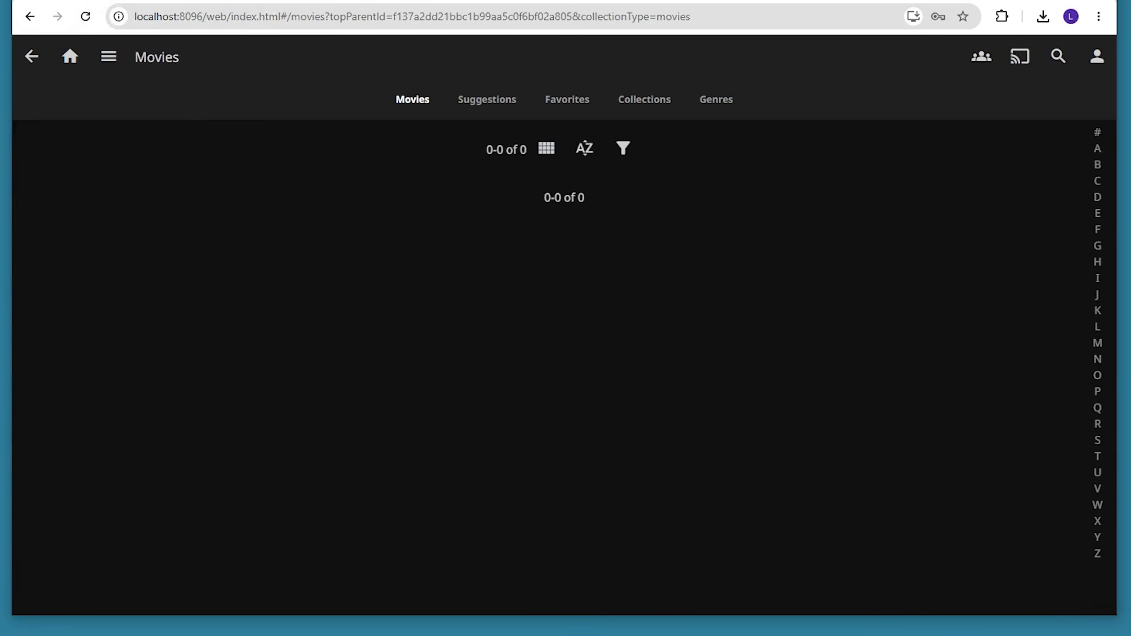
pyautogui.click(11, 627)
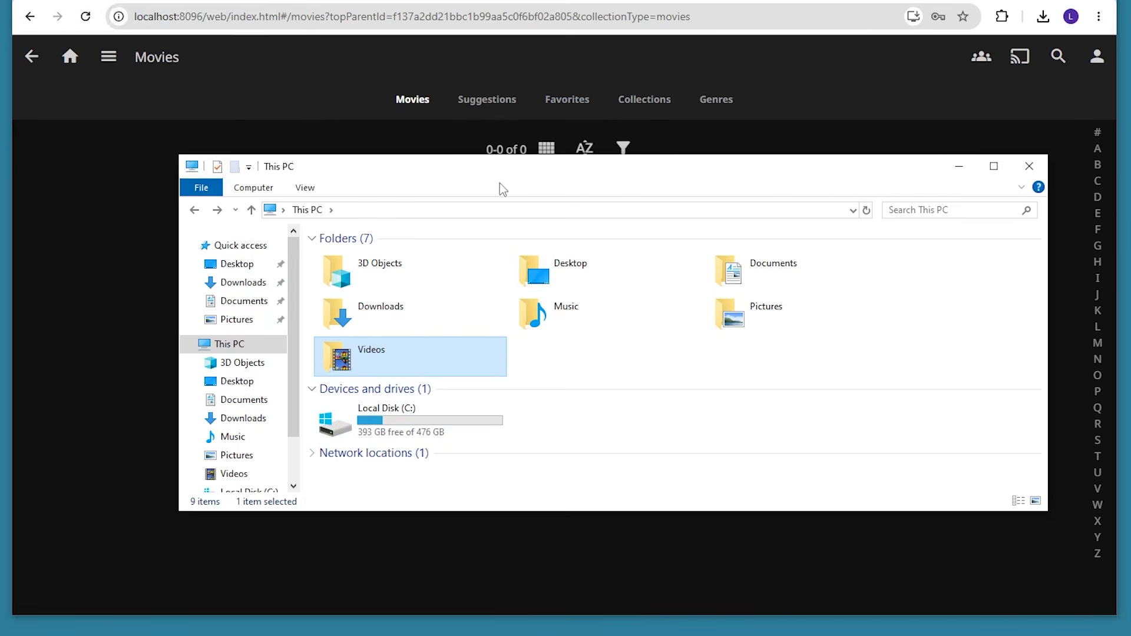
pyautogui.doubleClick(352, 360)
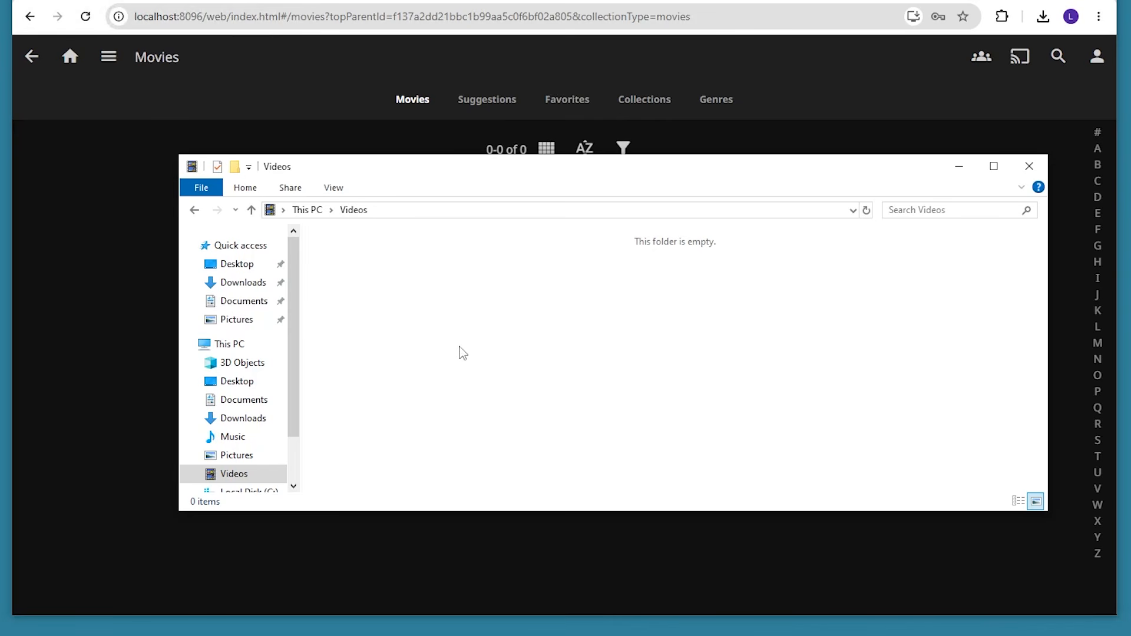
pyautogui.click(123, 242)
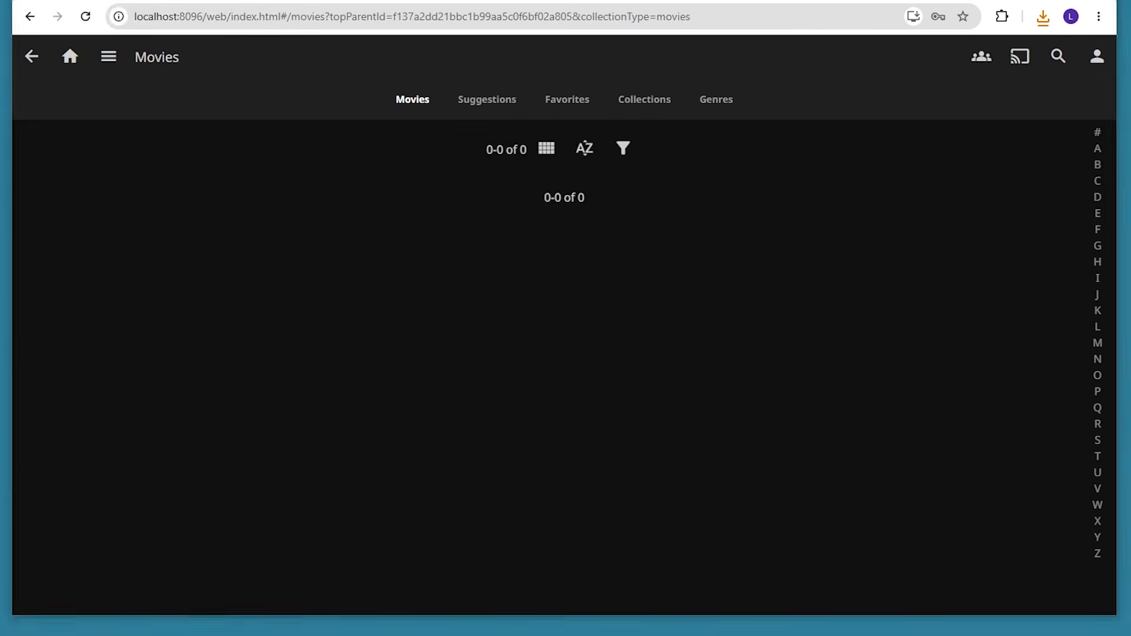
# Switch to File Explorer and put FairbanksRobinHood1922_256kb.mp4 from the Downloads folder into the Videos folder
pyautogui.click(235, 634)
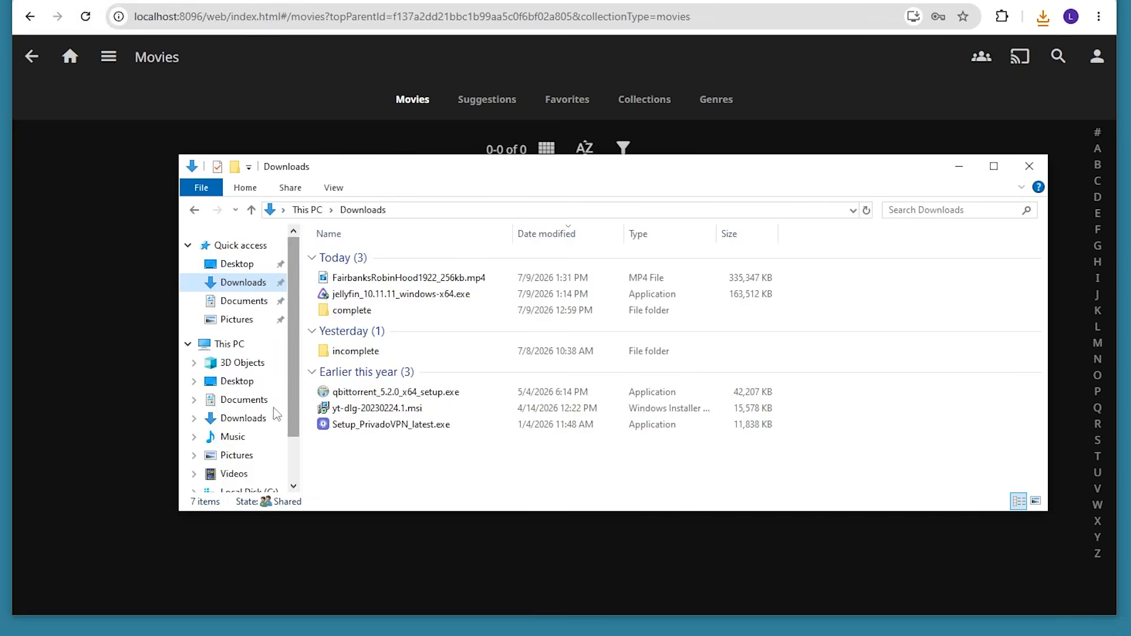
pyautogui.click(382, 281)
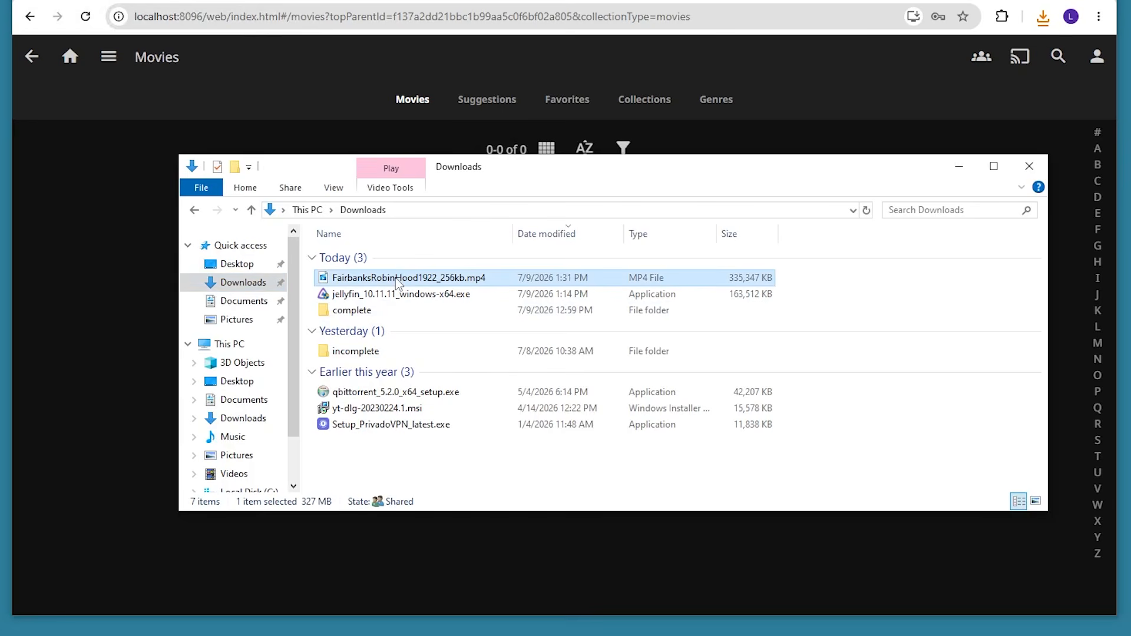
pyautogui.rightClick(394, 278)
pyautogui.click(454, 476)
pyautogui.click(243, 476)
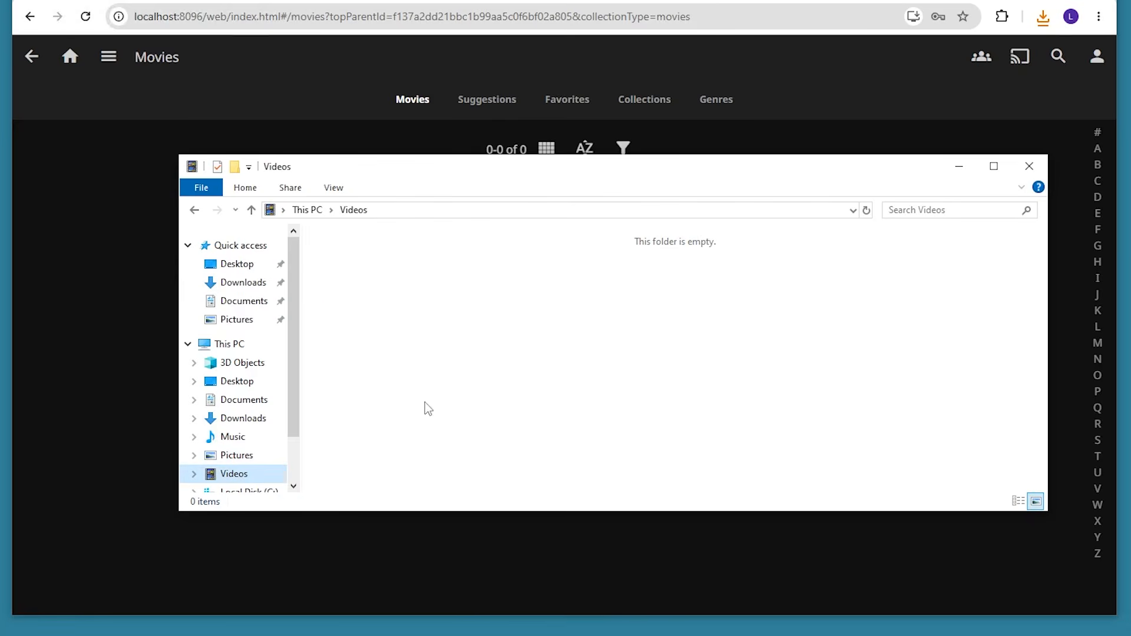
pyautogui.rightClick(471, 309)
pyautogui.click(508, 414)
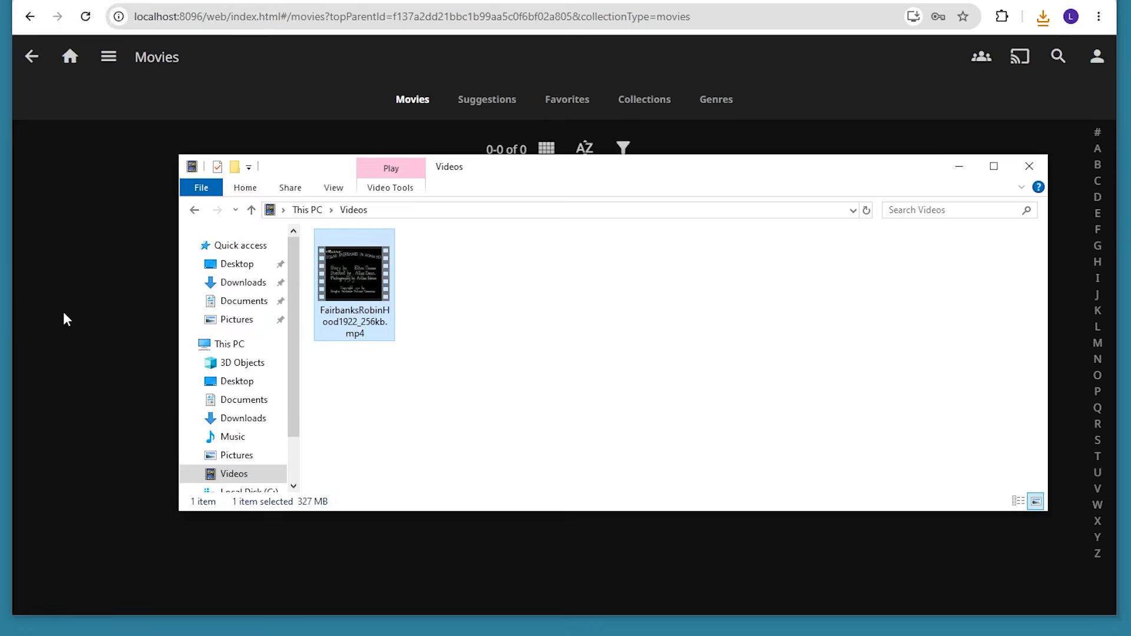
# Return to Jellyfin in the browser and open the added Robin Hood film from the Movies library
pyautogui.click(63, 314)
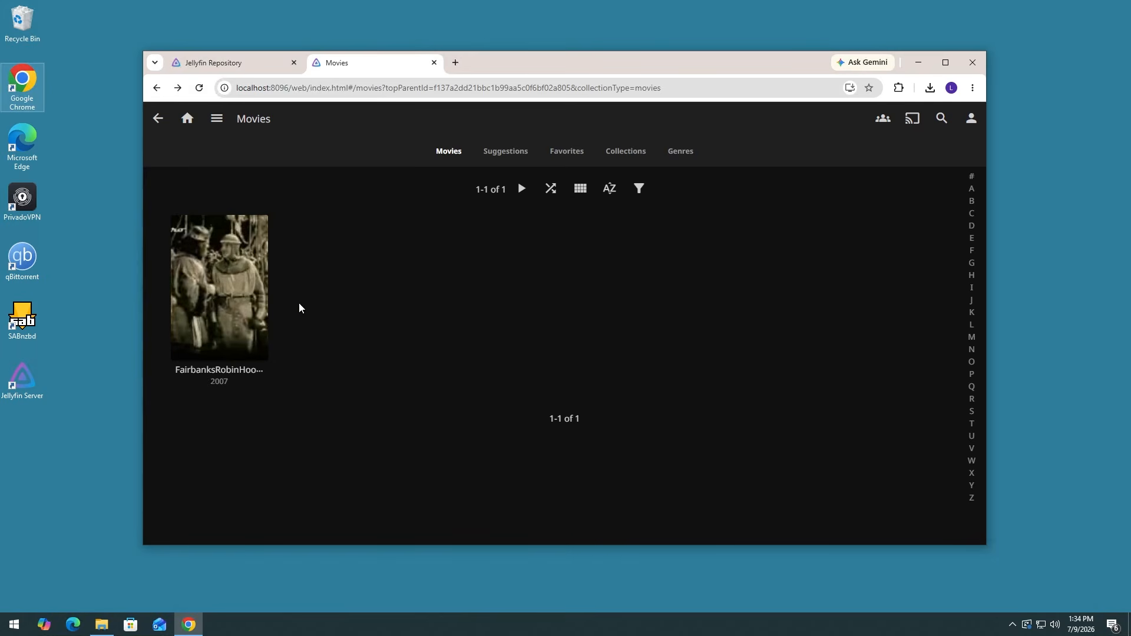
pyautogui.click(235, 282)
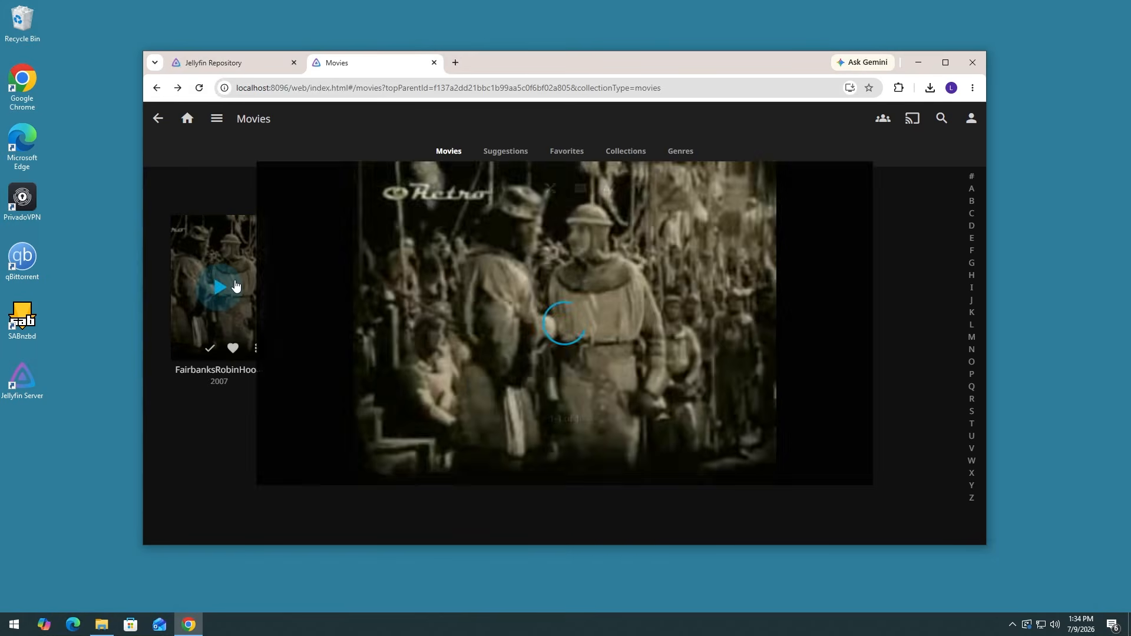